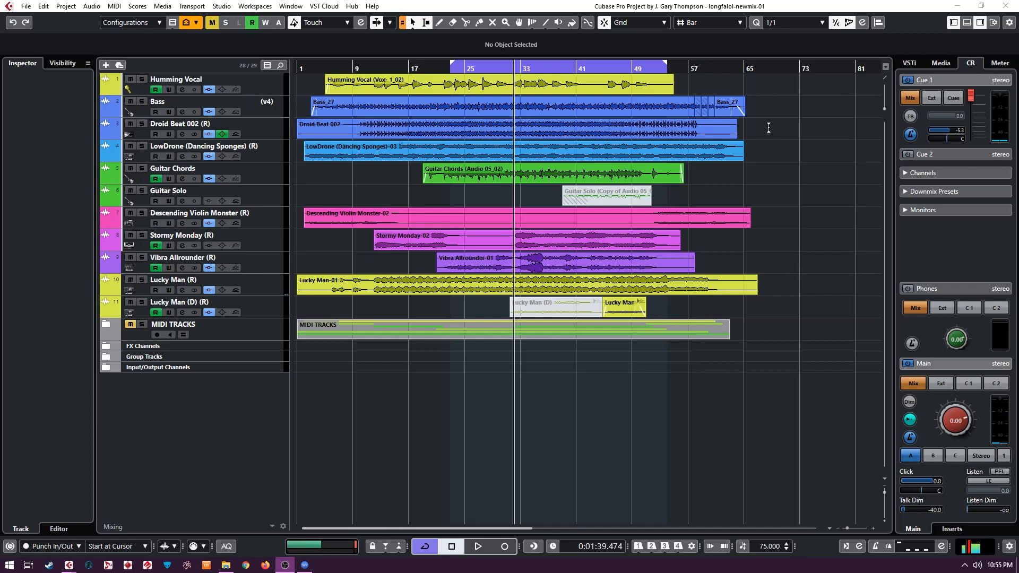
Bring up the MAIN OUT channel settings, start playback and open the Sonarworks Reference 4 insert
click(792, 9)
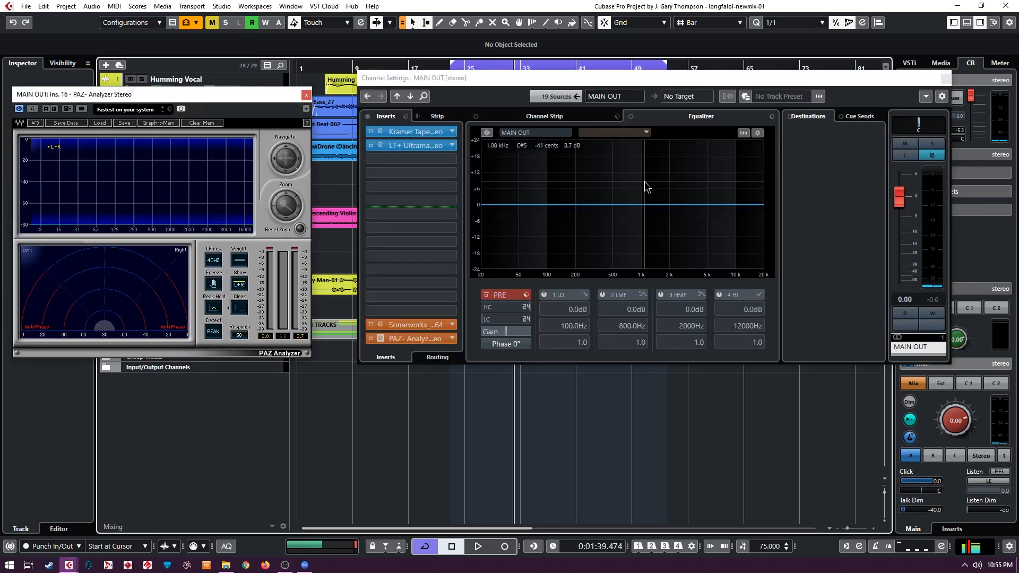
key(space)
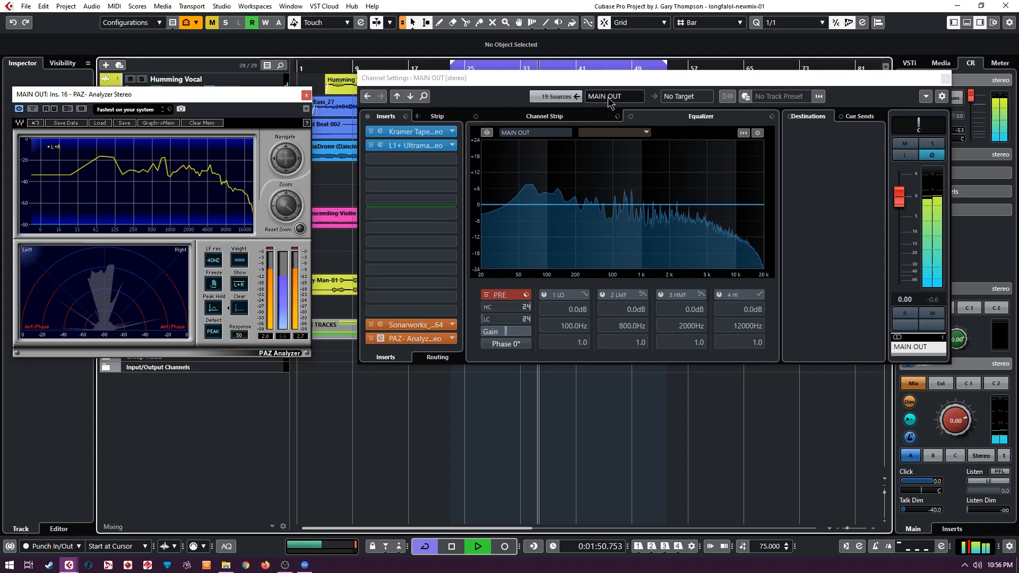
double_click(419, 325)
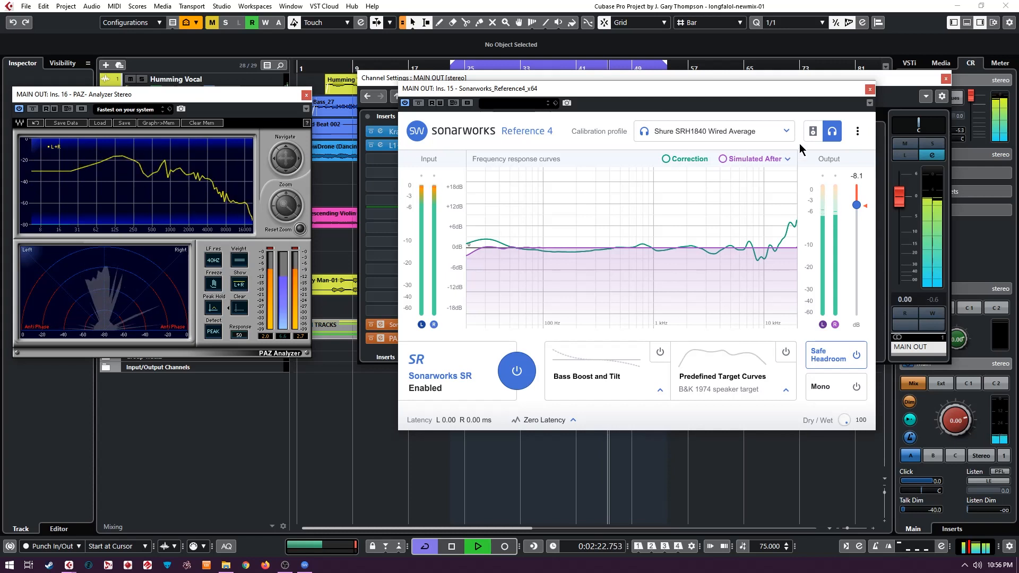
Audition the 1371-BR-Treated-202003 and 4321-Sound-Studio-PeaveyAMR-20200414 calibration profiles during playback and return to Shure SRH1840 Wired Average
click(763, 133)
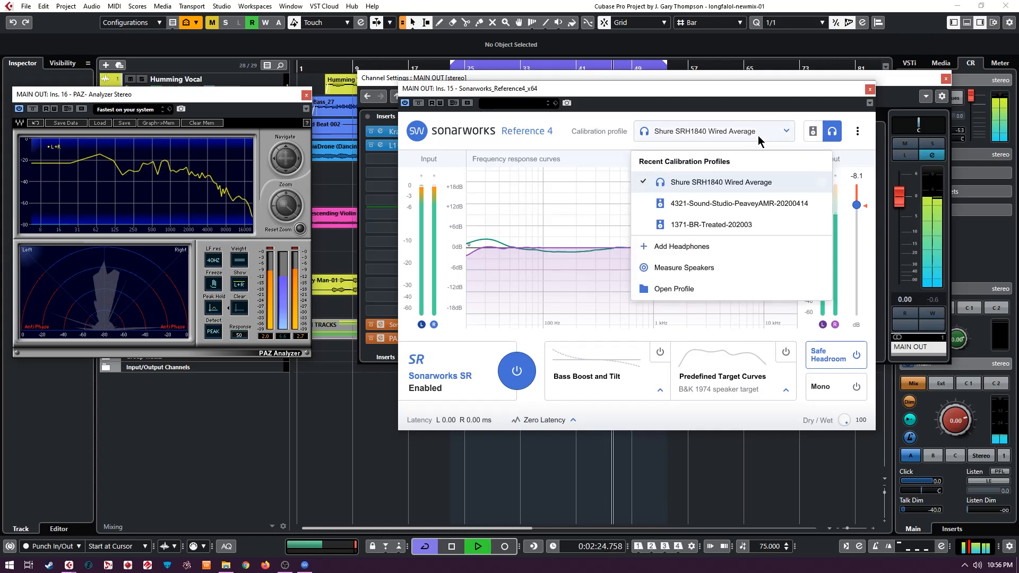
click(726, 225)
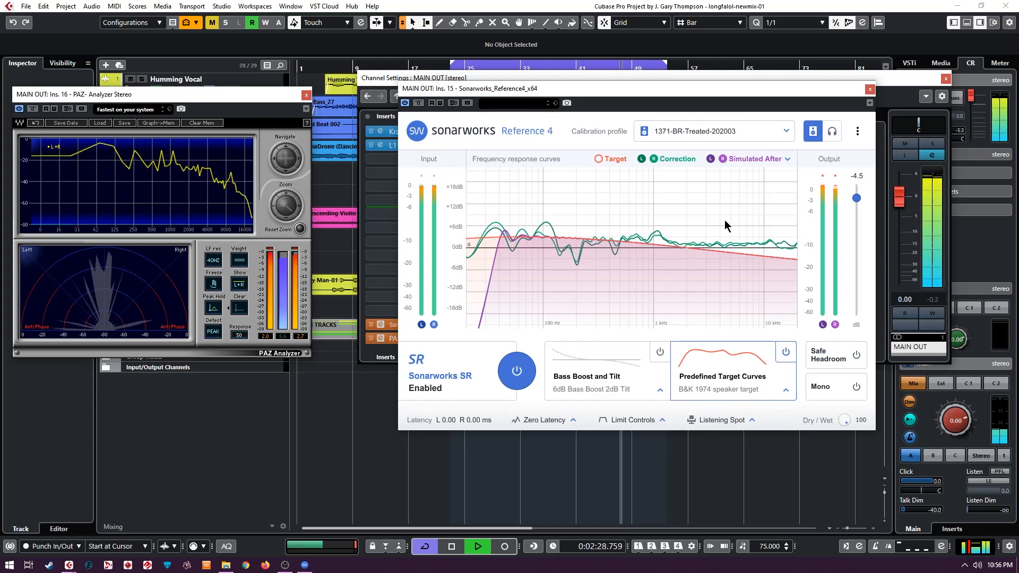
click(752, 134)
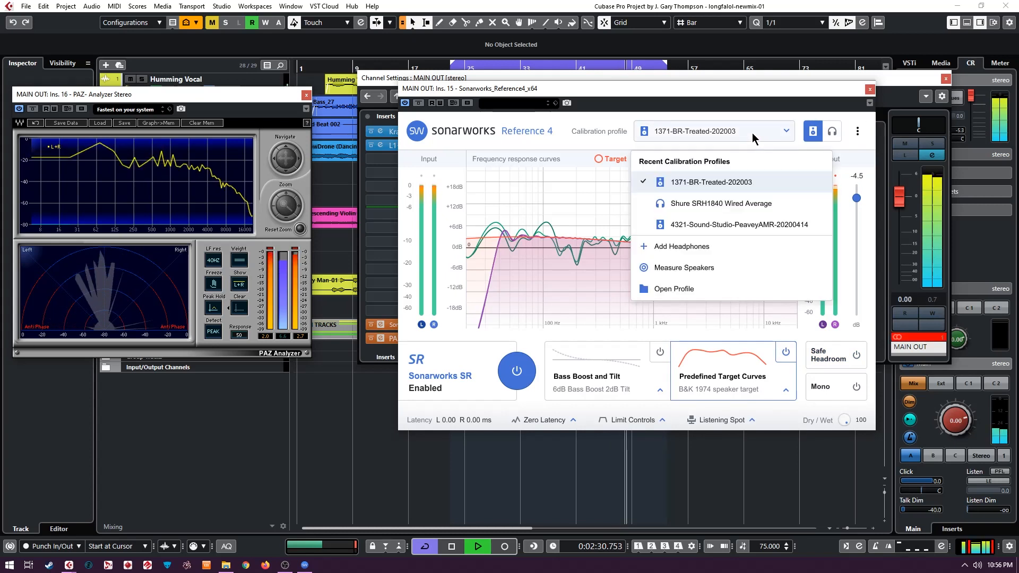
click(716, 230)
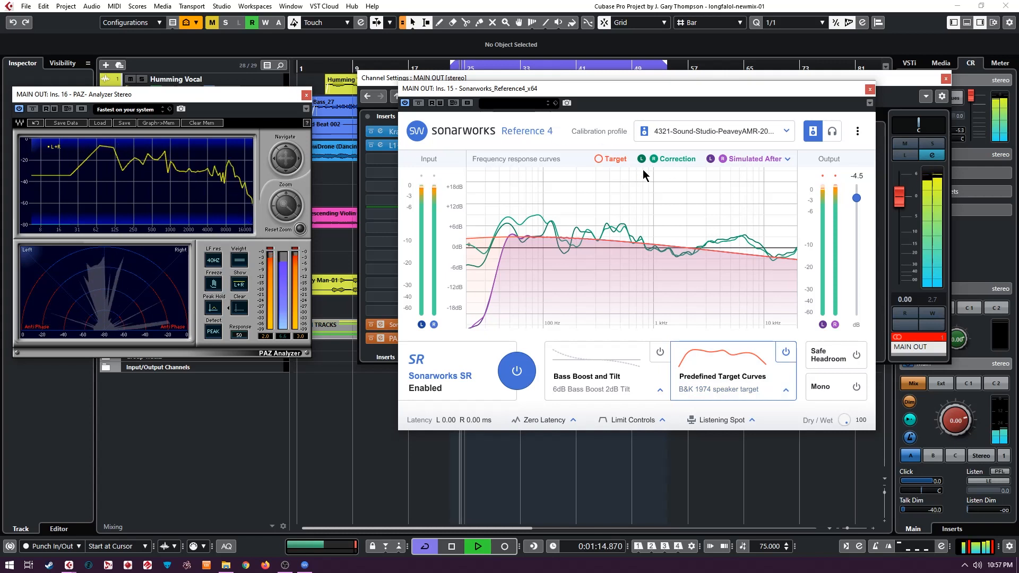
click(786, 132)
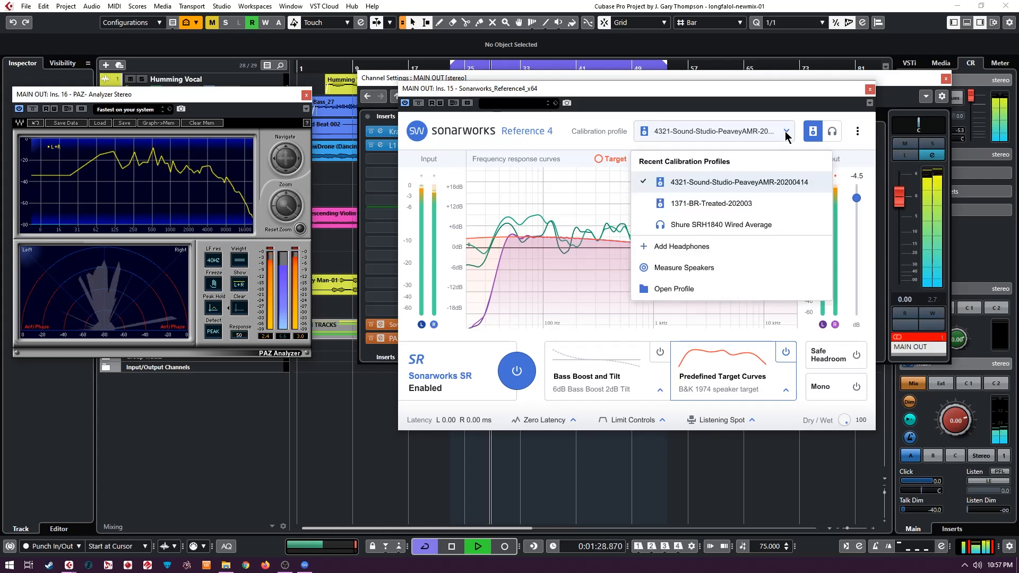
click(742, 224)
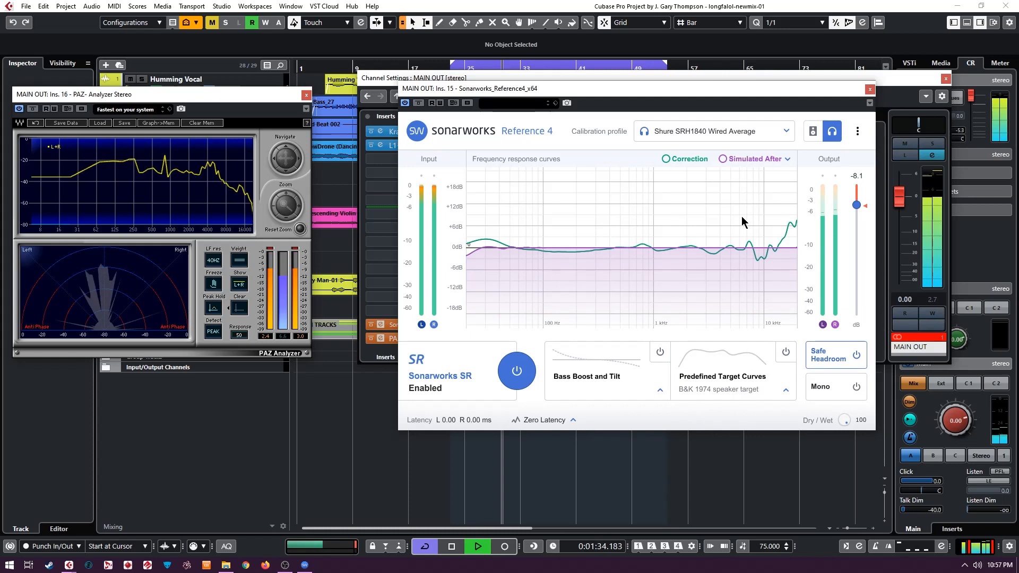
Compare the 1371-BR-Treated and 4321-Sound-Studio speaker profiles once more, reselect the Shure SRH1840 profile and try adjusting the output level
click(781, 133)
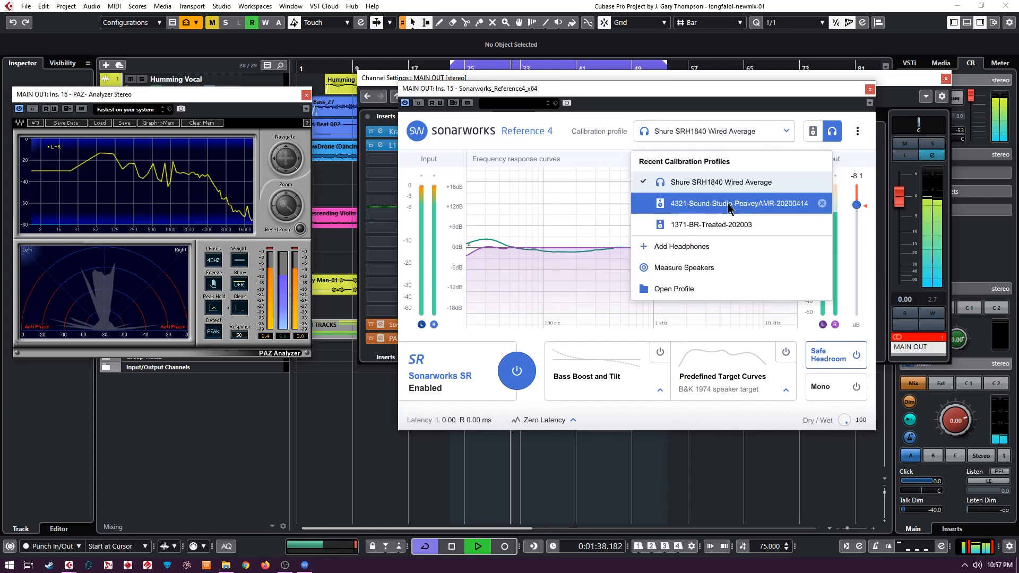
click(725, 223)
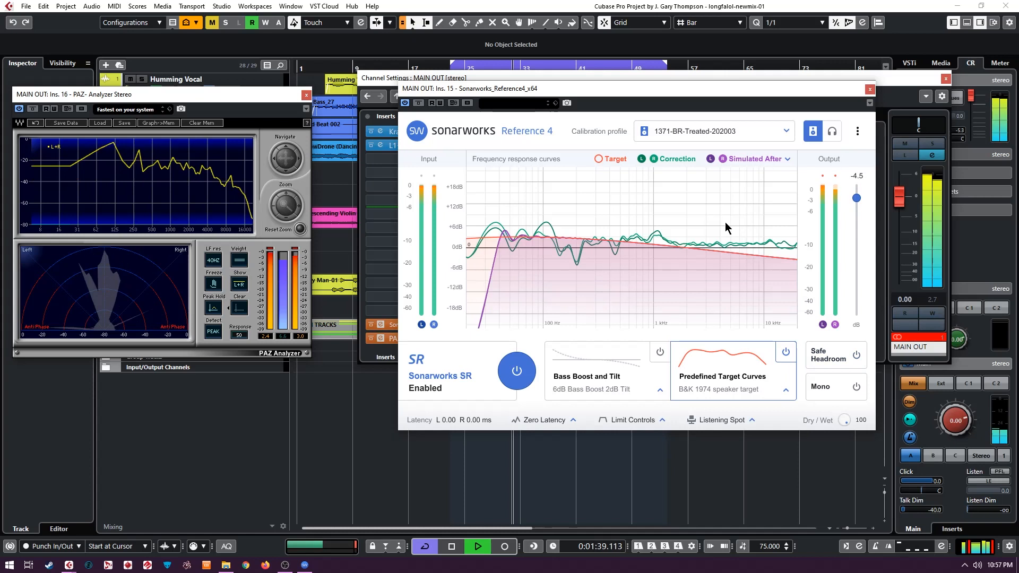
click(766, 127)
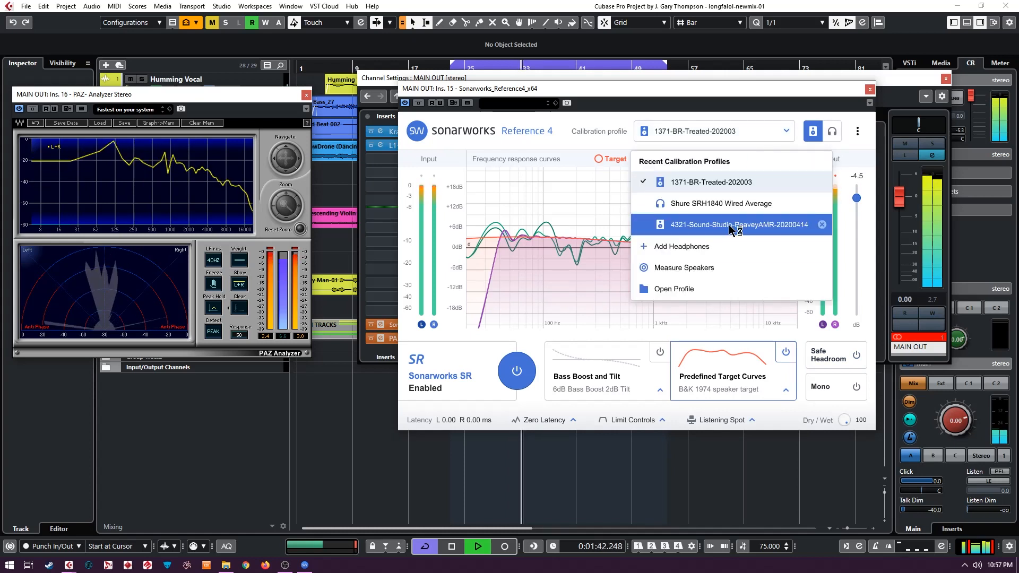
click(730, 226)
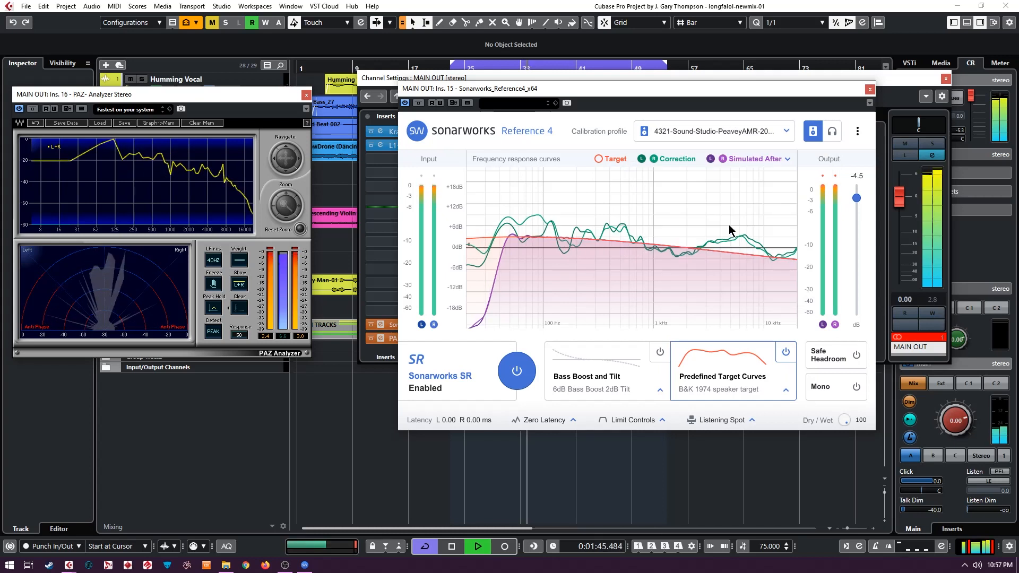
click(776, 137)
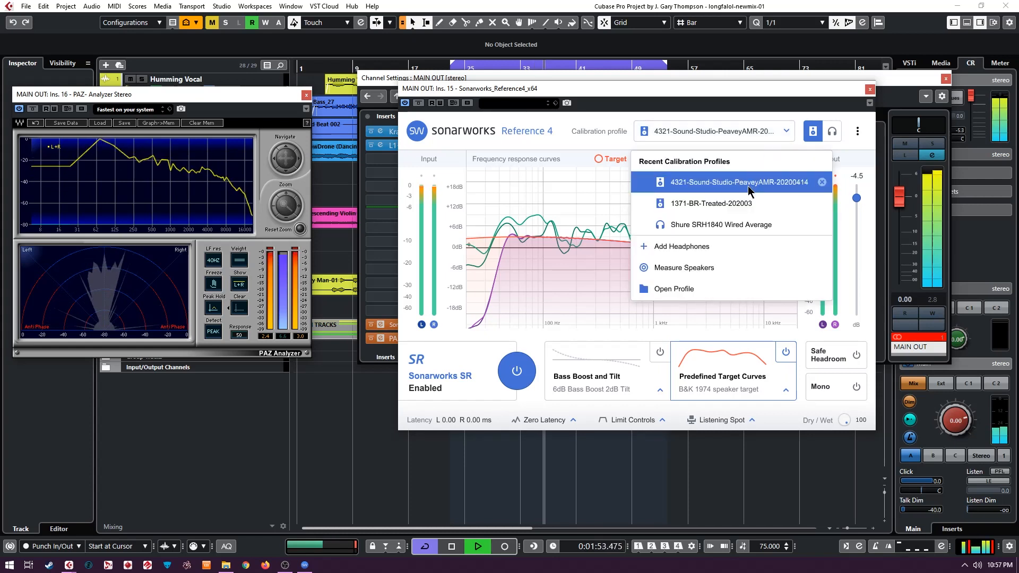
click(746, 218)
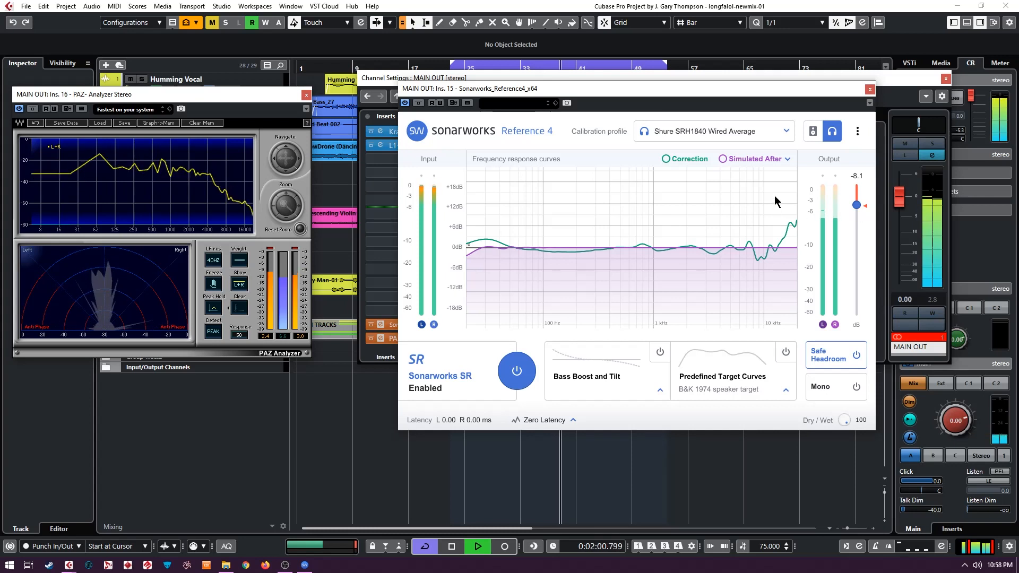
mouse_move(856, 205)
mouse_down()
mouse_move(873, 303)
mouse_move(866, 334)
mouse_move(867, 200)
mouse_up()
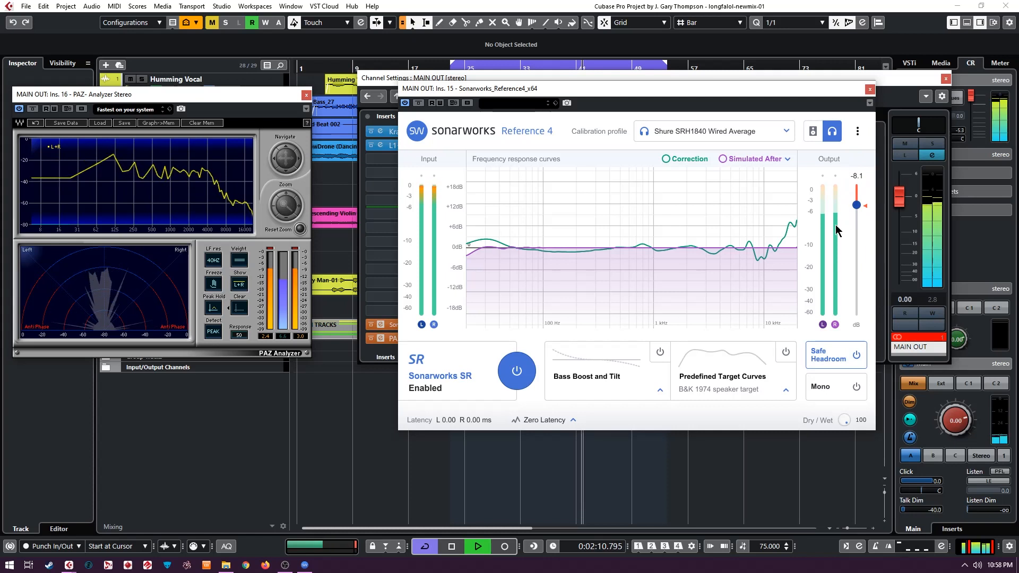
Move the Sonarworks window clear of the MAIN OUT inserts and toggle its correction on and off, leaving it bypassed
drag(744, 91, 827, 174)
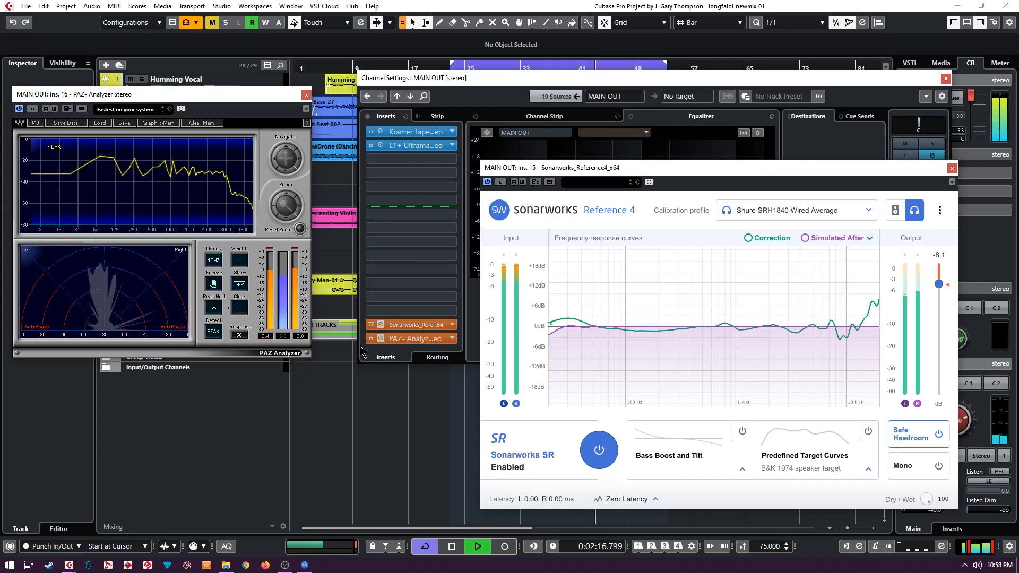
click(598, 451)
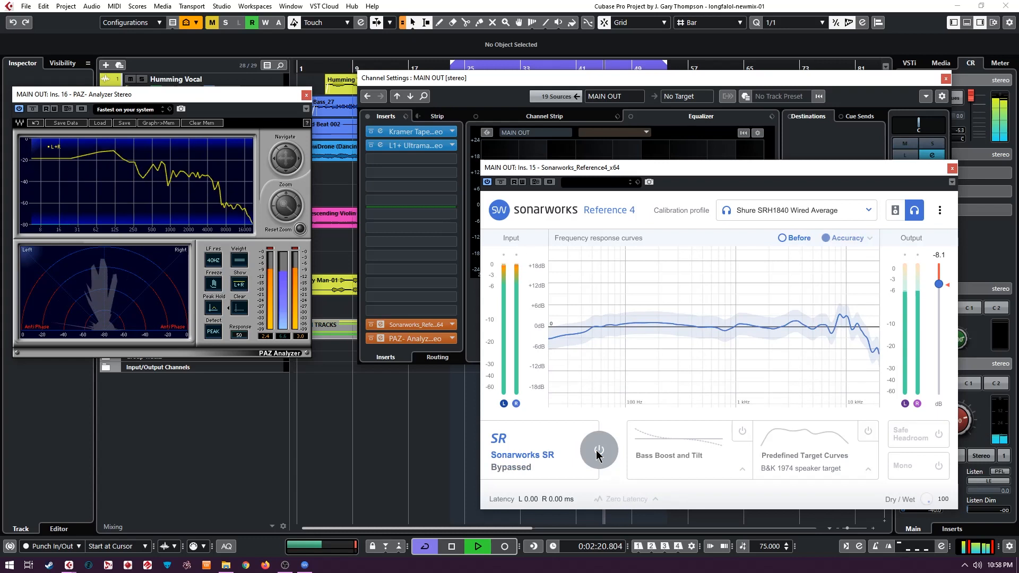
click(598, 451)
click(598, 451)
click(599, 452)
click(599, 451)
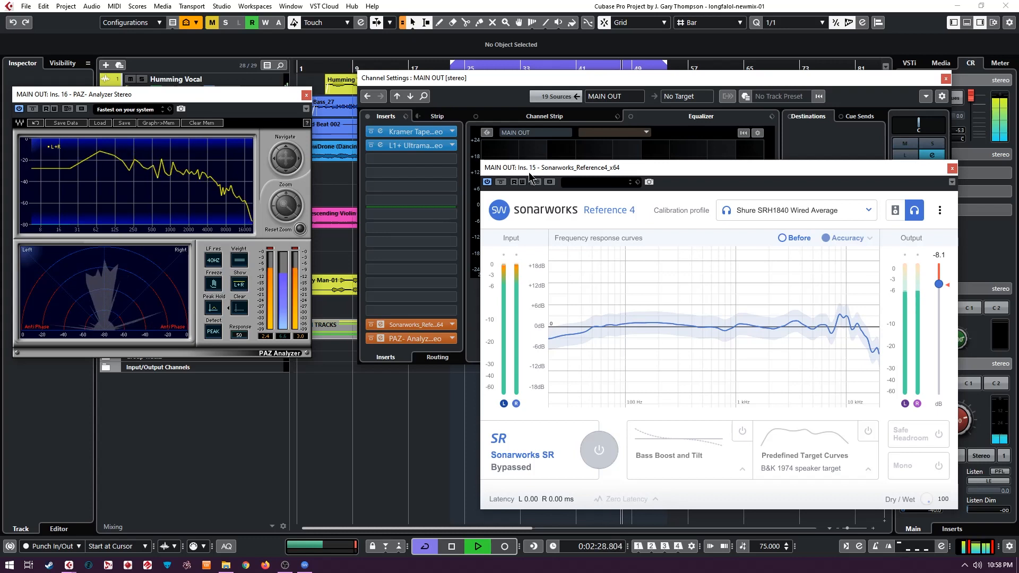
Bypass the Sonarworks insert slot on the MAIN OUT channel and reset the channel's clip indicator
click(373, 325)
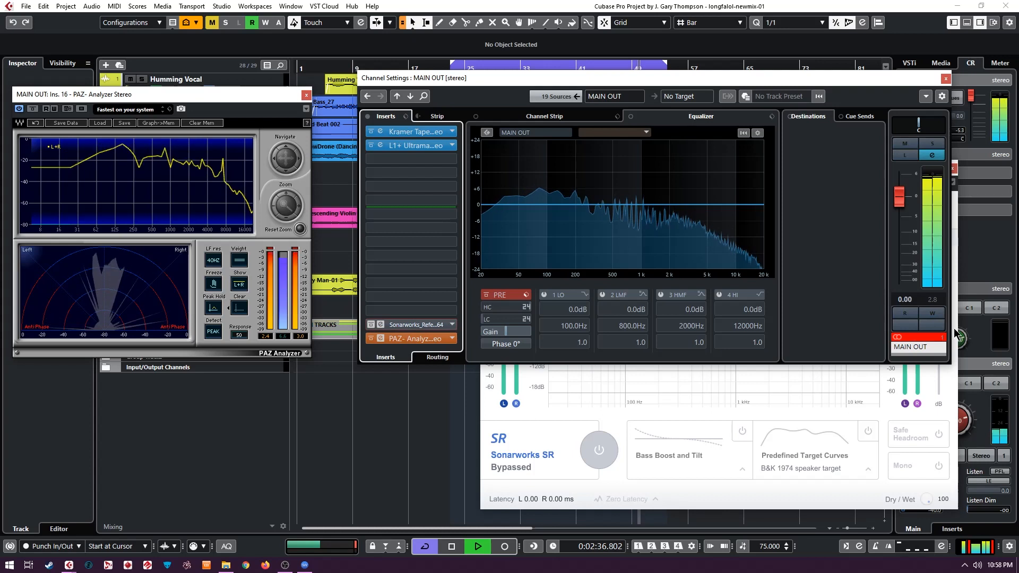
click(928, 340)
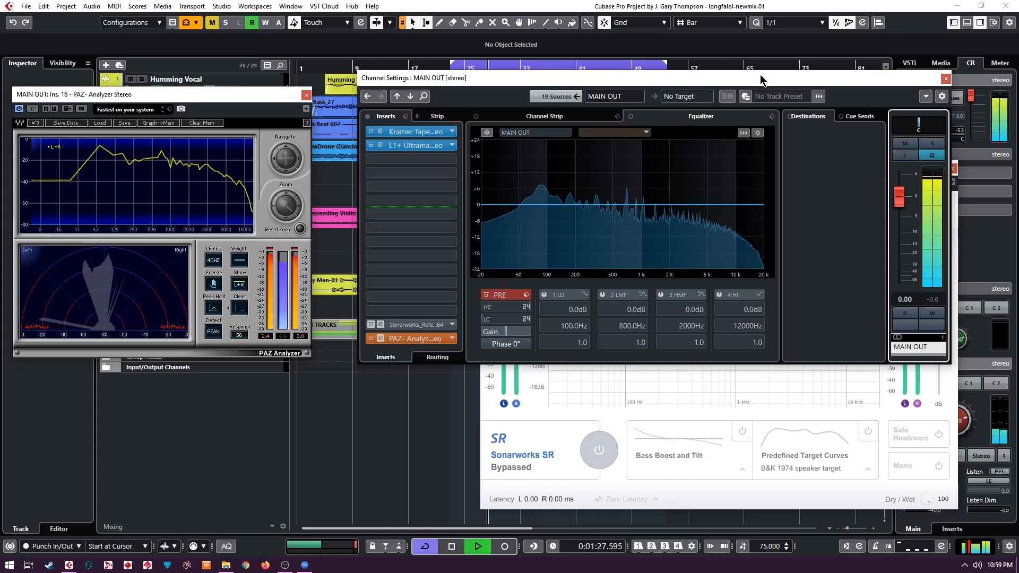
Clear the MAIN OUT channel settings and the Sonarworks plug-in window from the project view
drag(711, 77, 1018, 21)
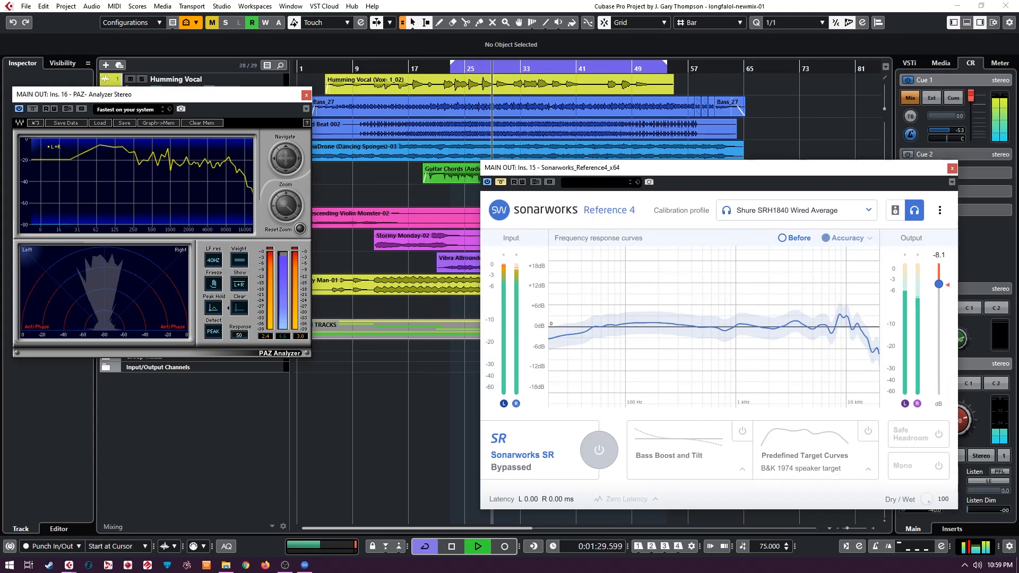
click(951, 169)
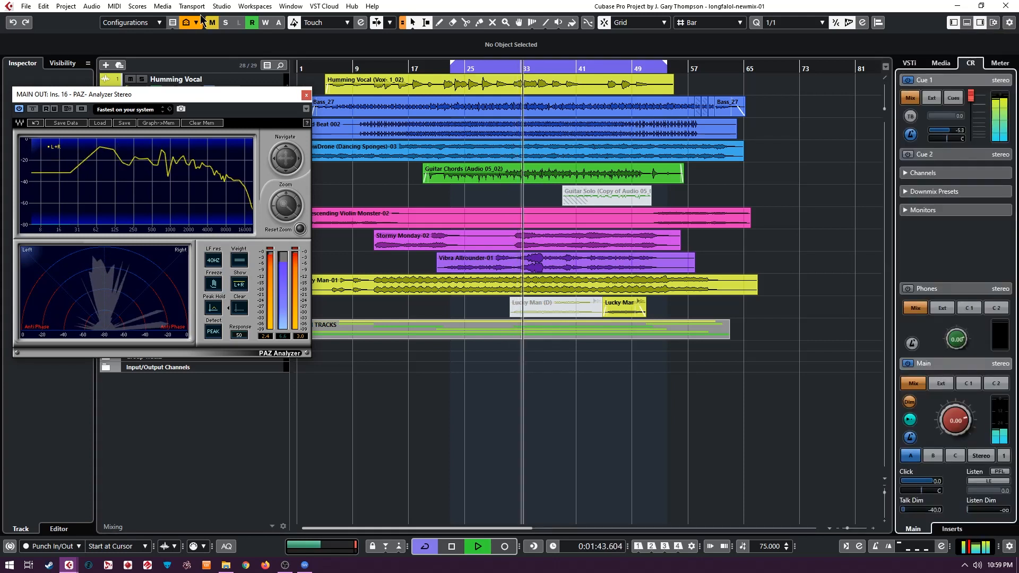
Open the Control Room as a separate window to view it, and close it again
click(218, 7)
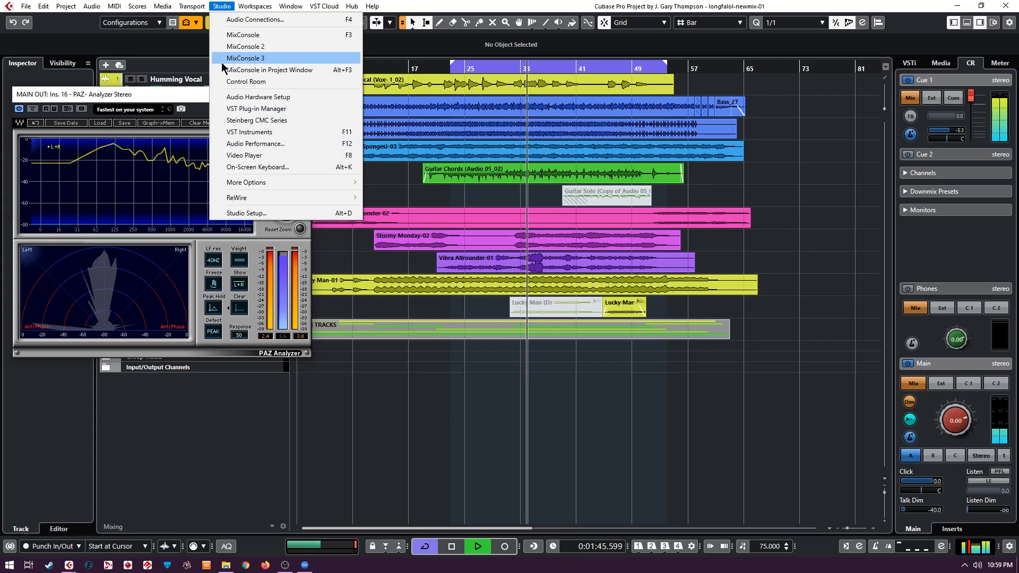
click(225, 81)
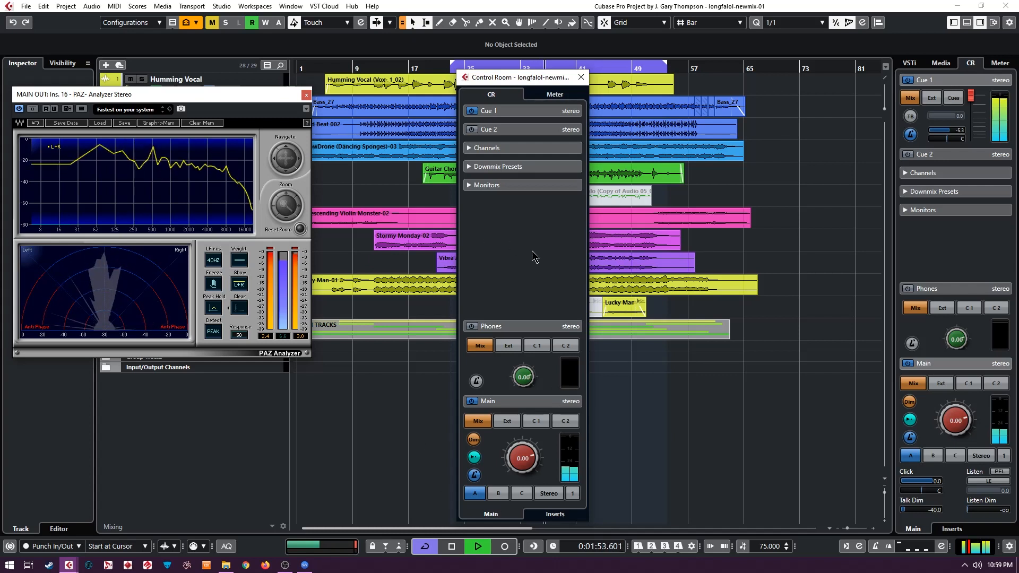
click(581, 78)
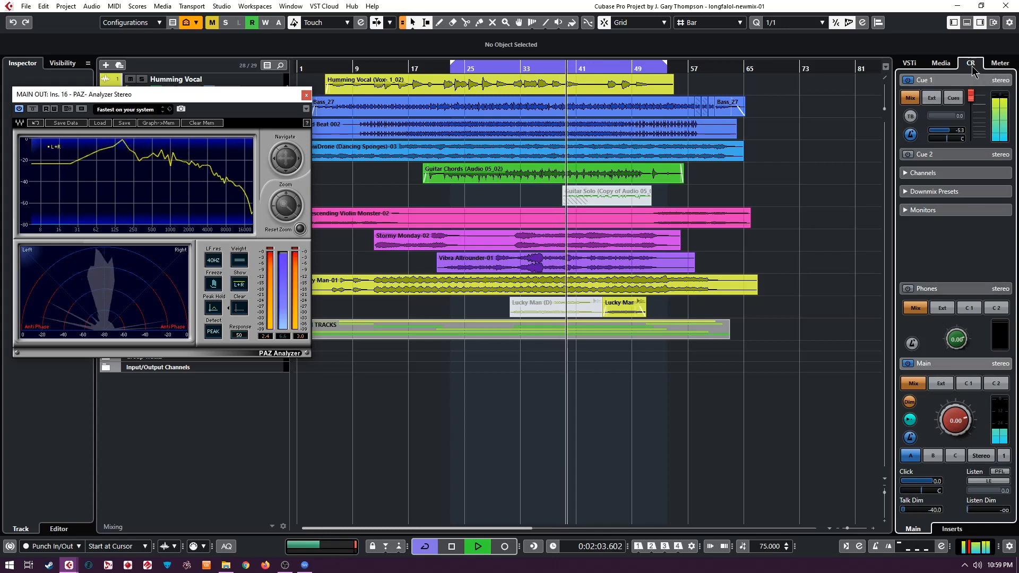
Collapse Cue 1 in the docked Control Room, expand Monitors to view the speaker sets, and collapse it again
click(948, 79)
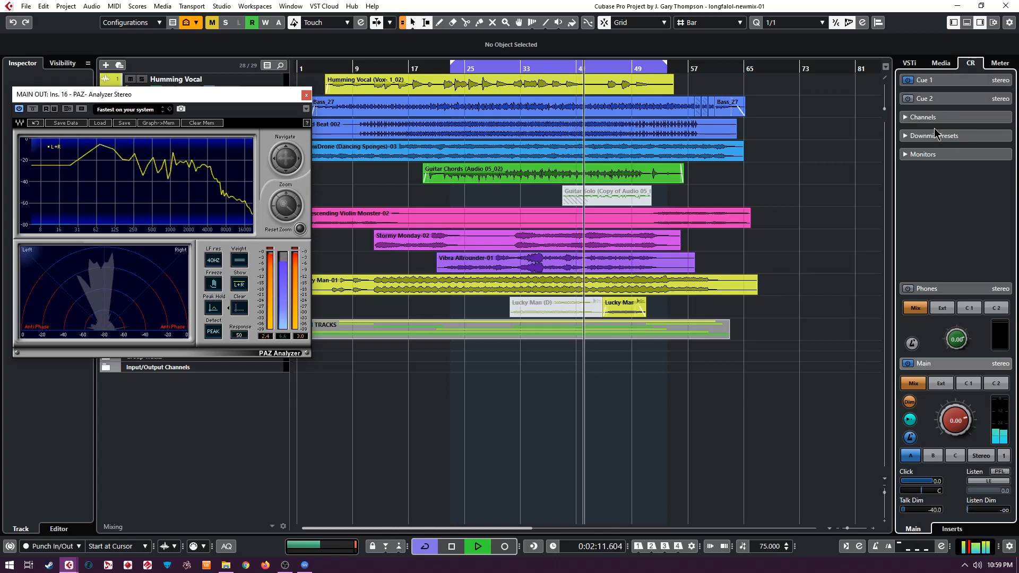
click(907, 155)
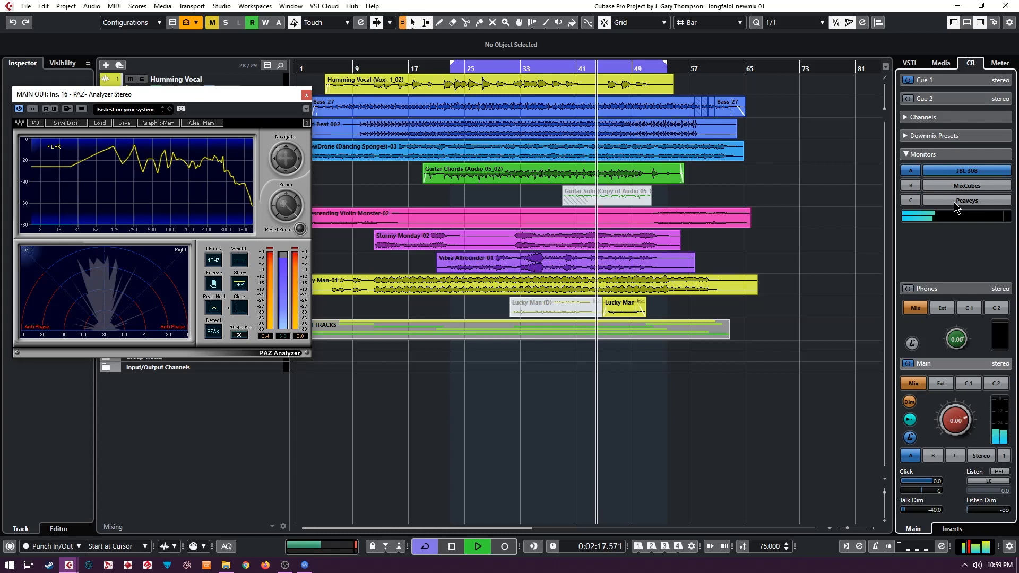
click(908, 156)
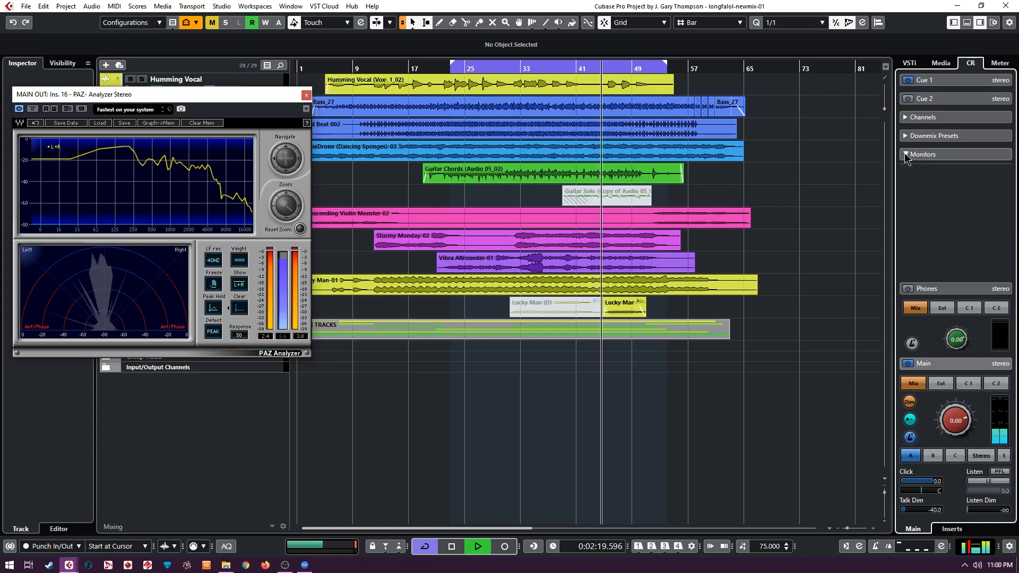
Collapse and re-expand the Phones and Main sections of the Control Room to show their controls
click(935, 288)
click(935, 304)
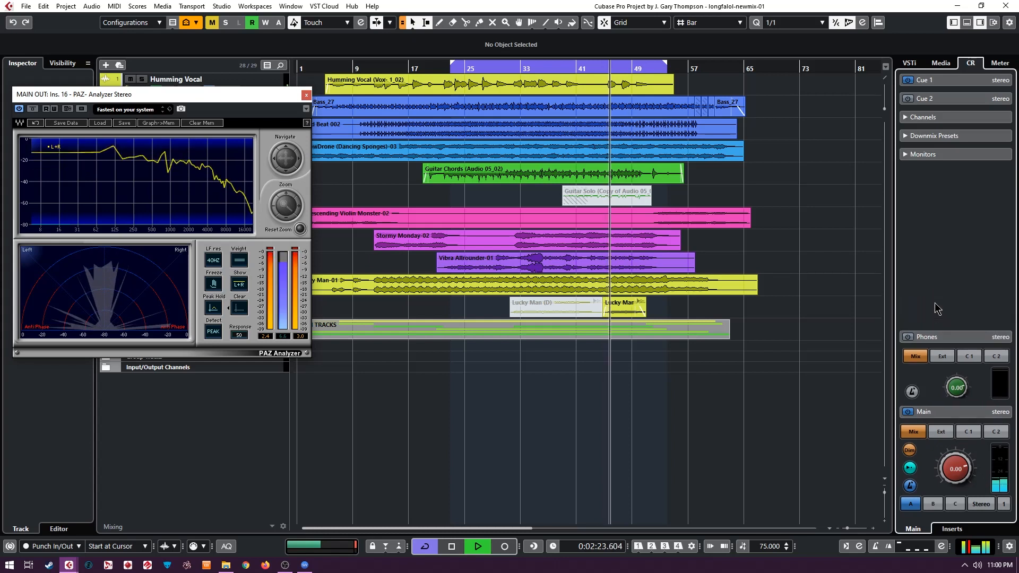
click(951, 410)
click(950, 363)
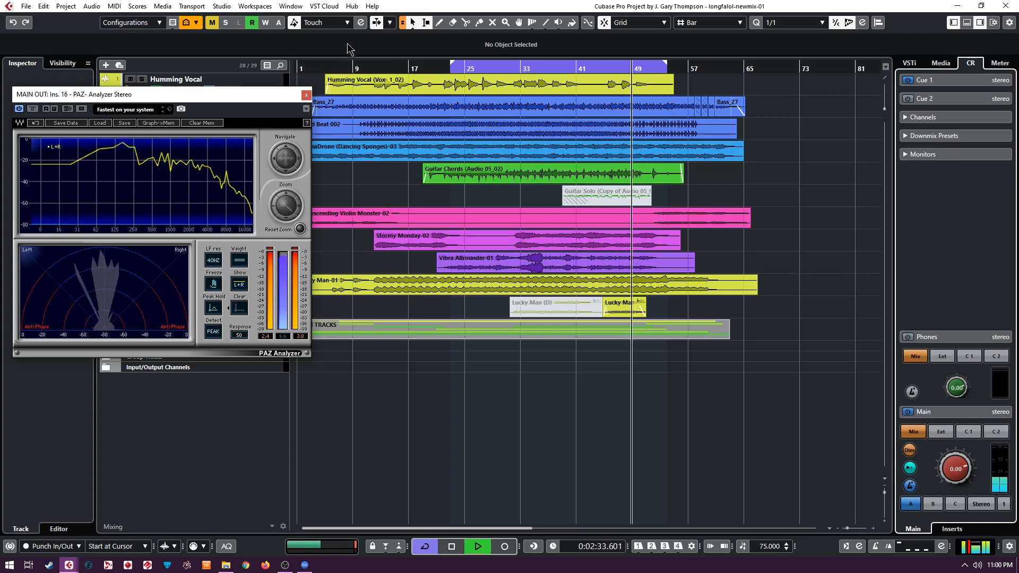
Open the Control Room audio connections and expand the Phones bus to examine its device ports
click(222, 6)
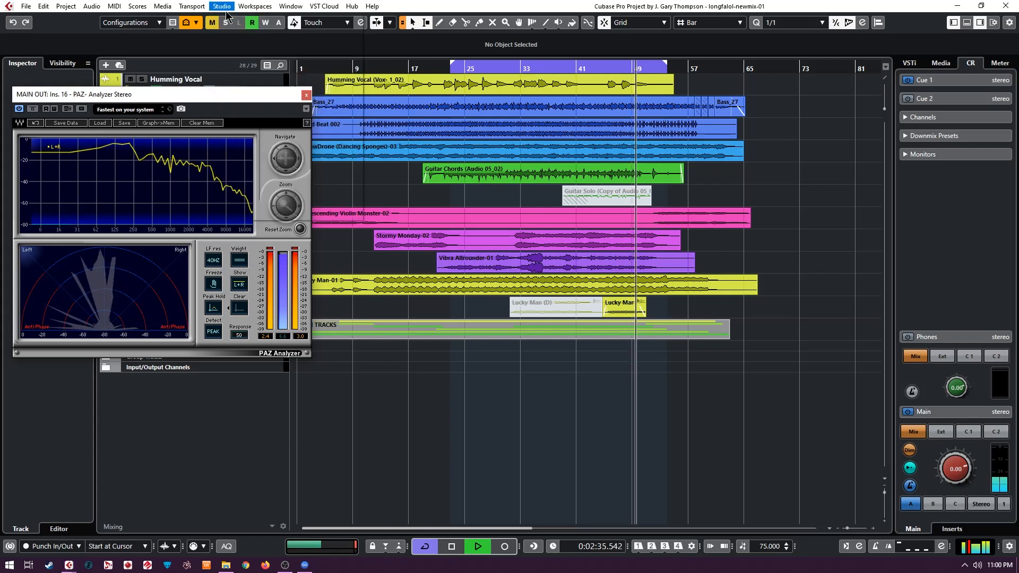
click(249, 19)
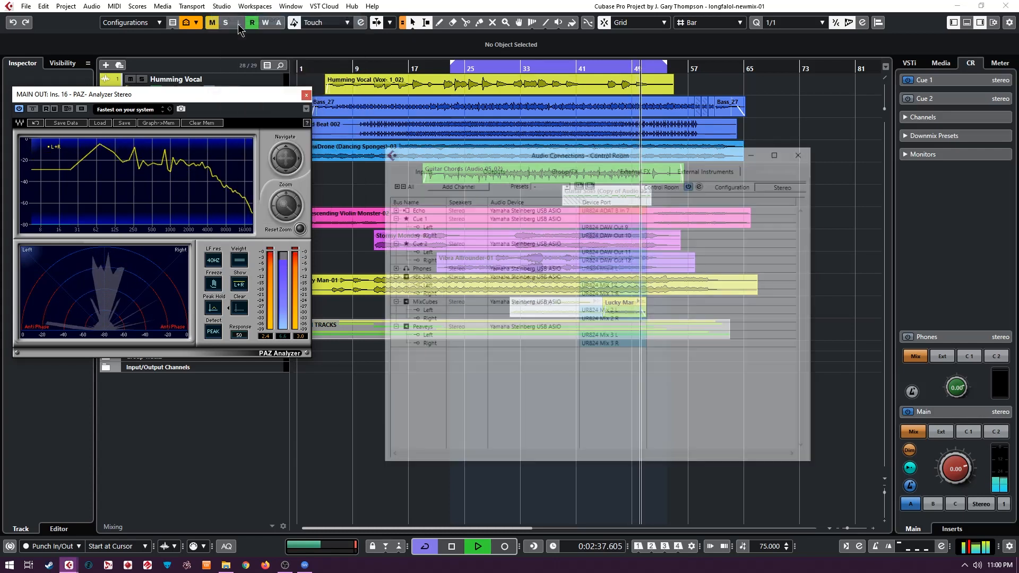
key(F4)
key(F4)
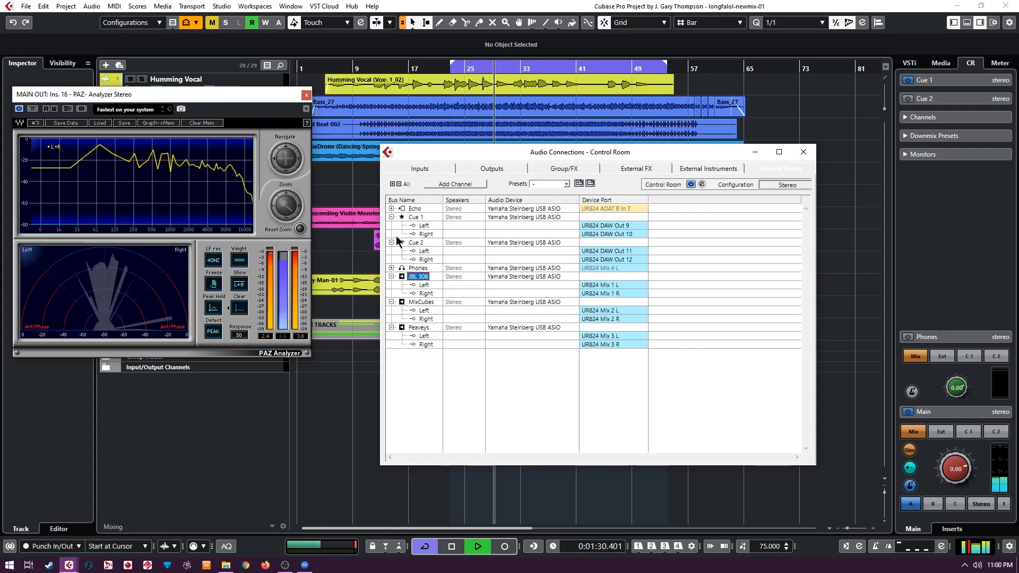
click(391, 267)
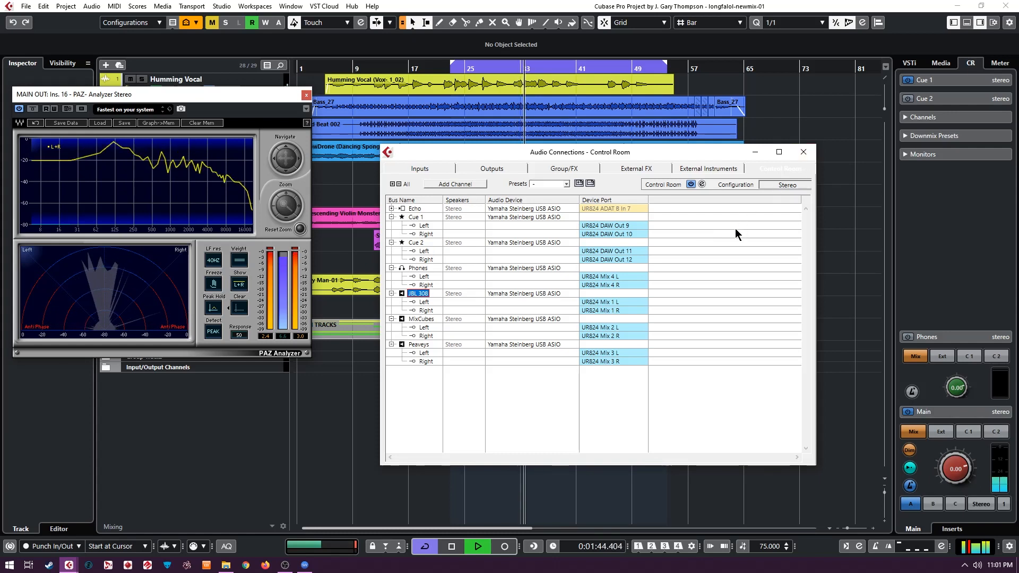
Close the audio connections and expand the Monitors section of the Control Room
click(802, 152)
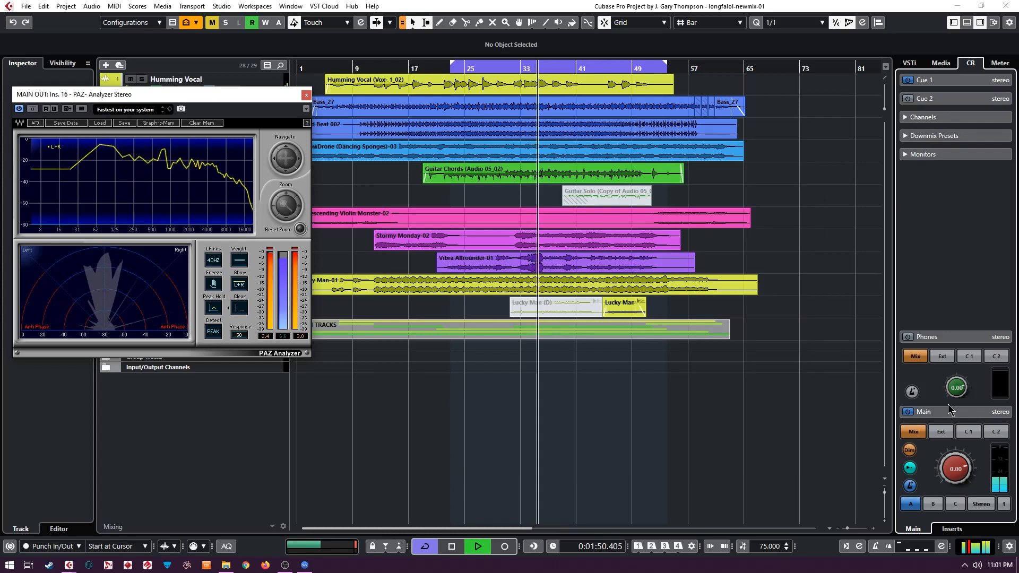
click(906, 154)
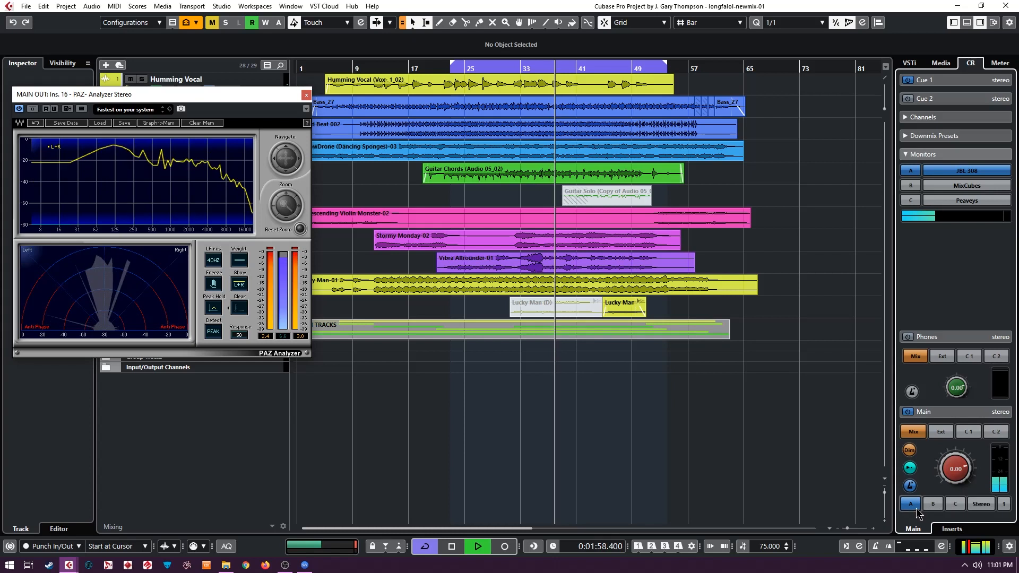
Cycle playback through the MixCubes, Peaveys and JBL 308 monitor sets, and toggle the main downmix to mono and back to stereo
click(932, 504)
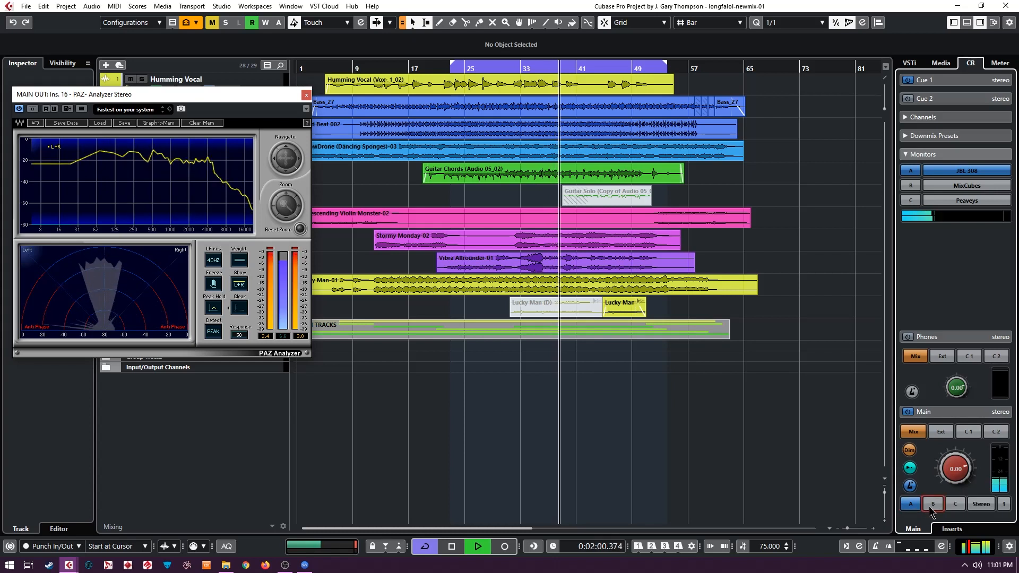
click(955, 505)
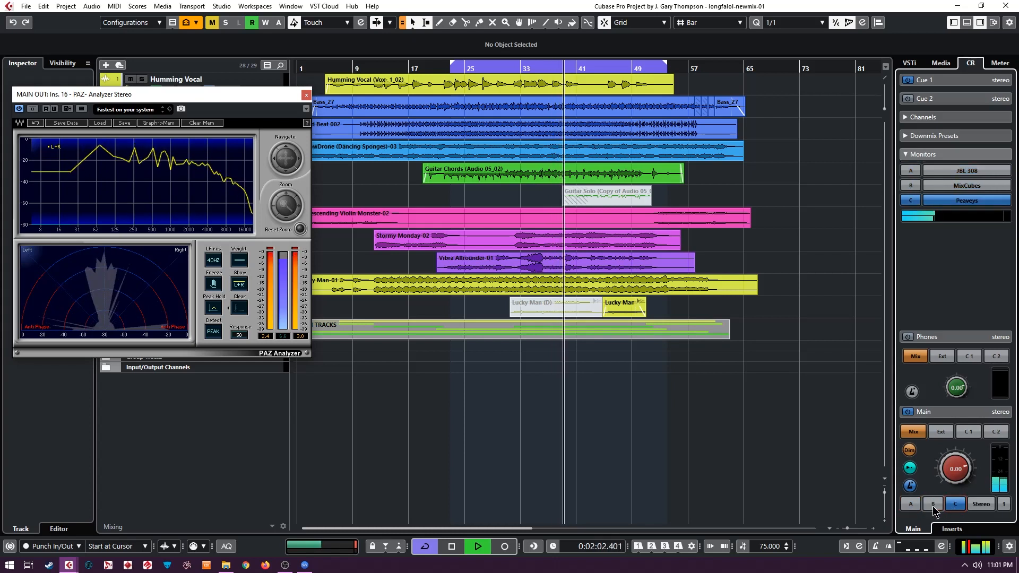
click(909, 505)
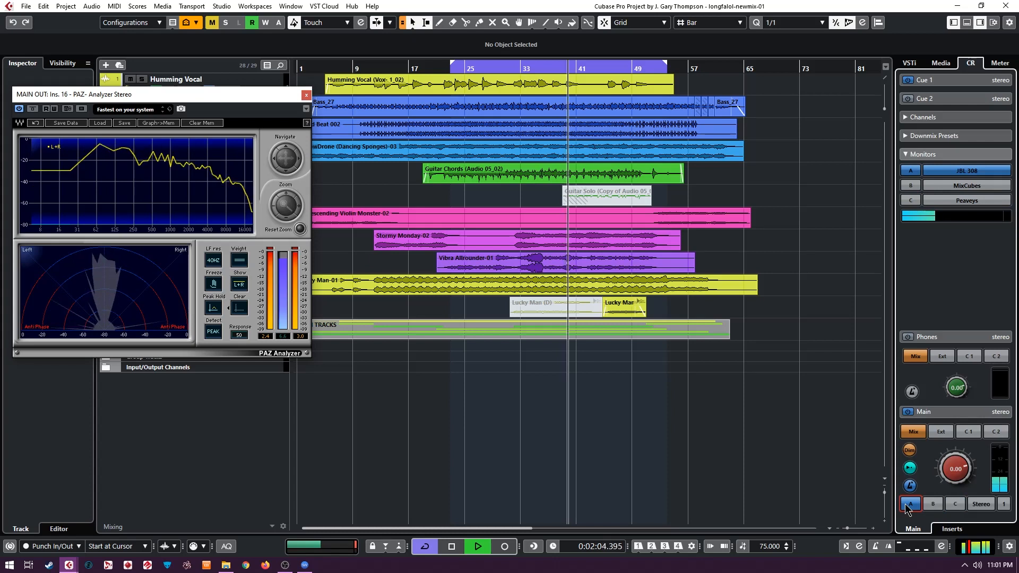
click(983, 508)
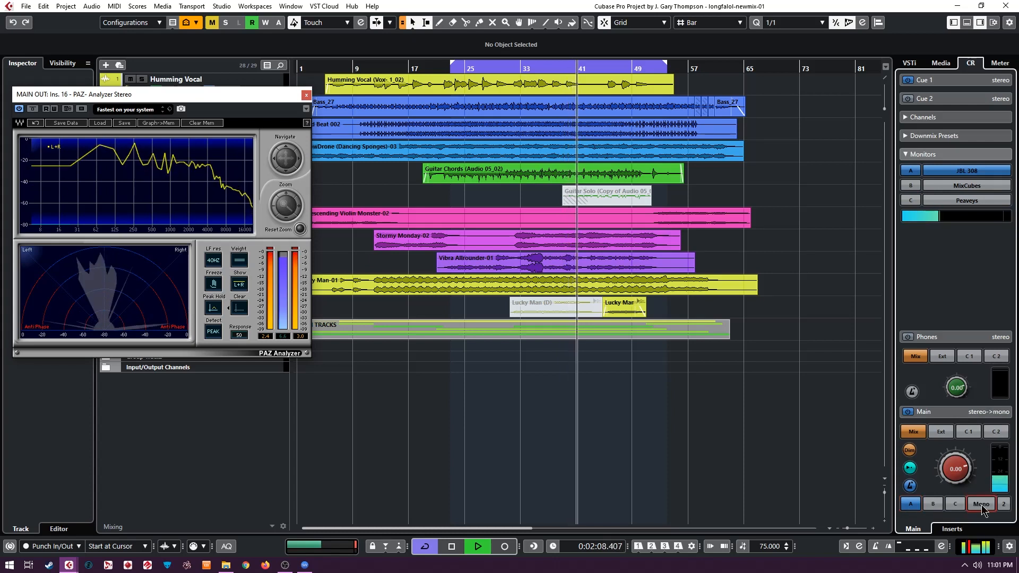
click(982, 507)
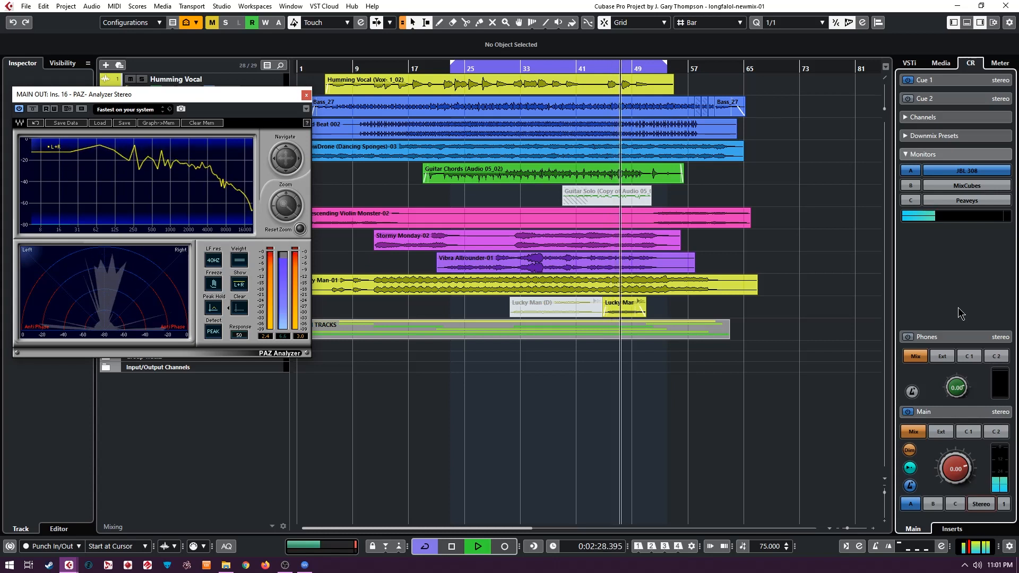
Show the Control Room inserts, open the Sonarworks Reference 4 plug-in on the JBL 308 monitors, and move its window aside
click(963, 528)
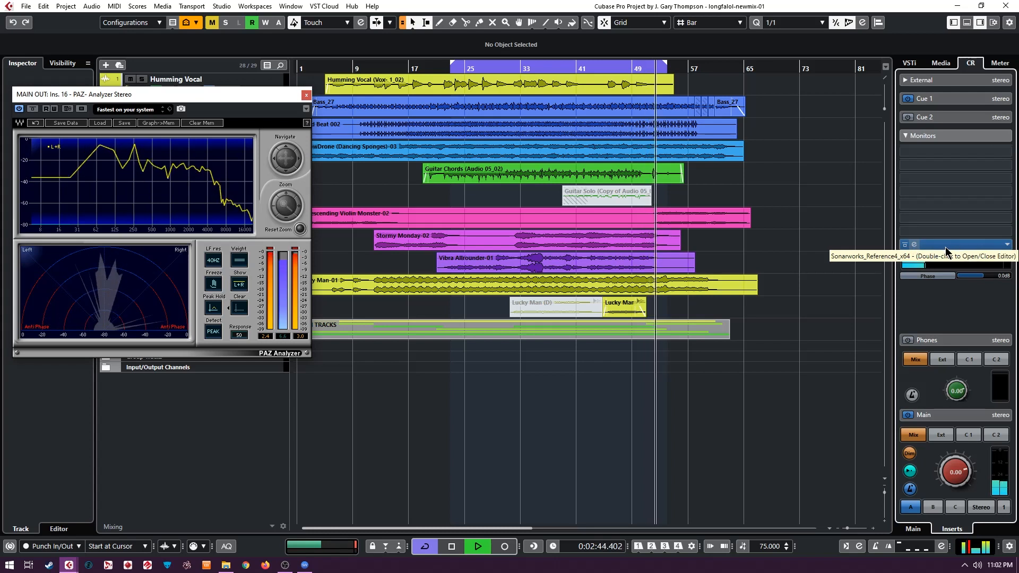
double_click(916, 246)
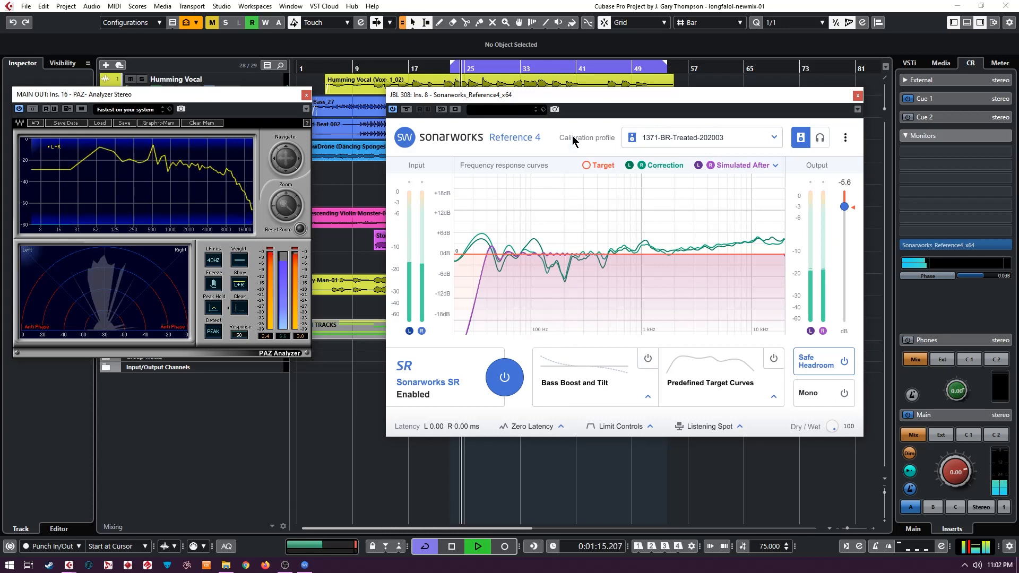
drag(586, 97, 523, 61)
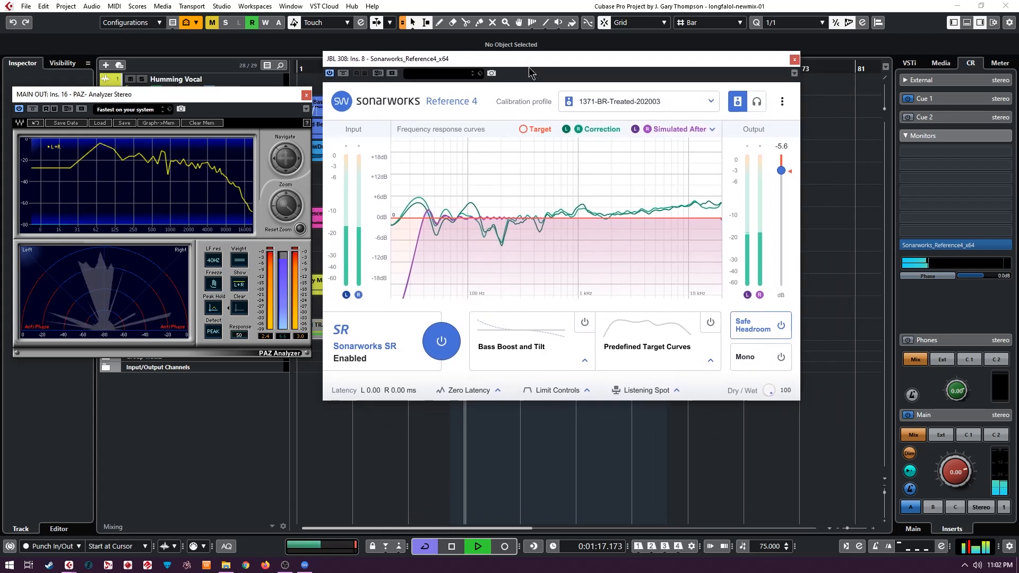
Open the Sonarworks plug-in of the Peaveys monitors and switch between the JBL 308 and Peaveys sets to compare their calibration profiles
click(933, 507)
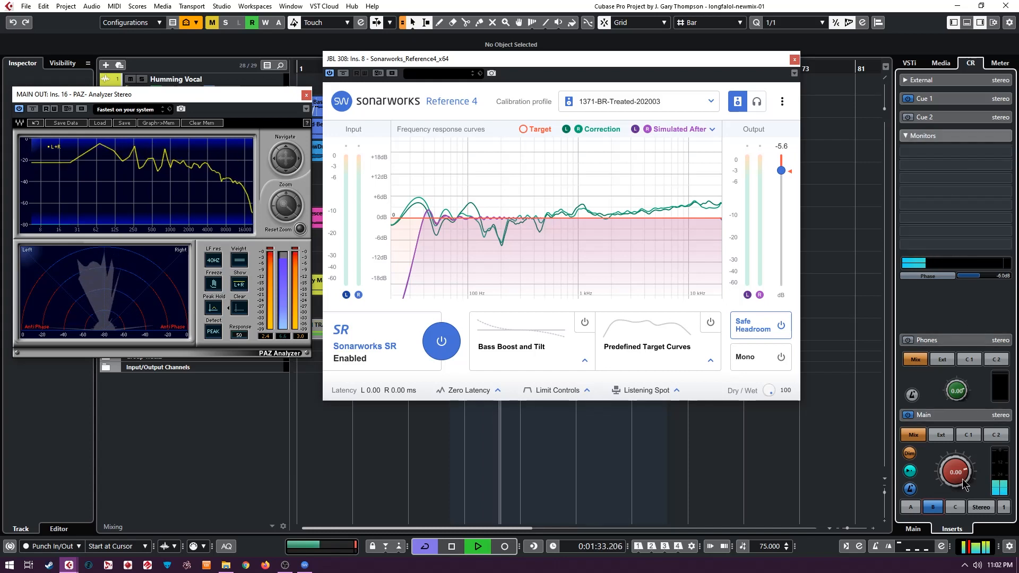
click(956, 506)
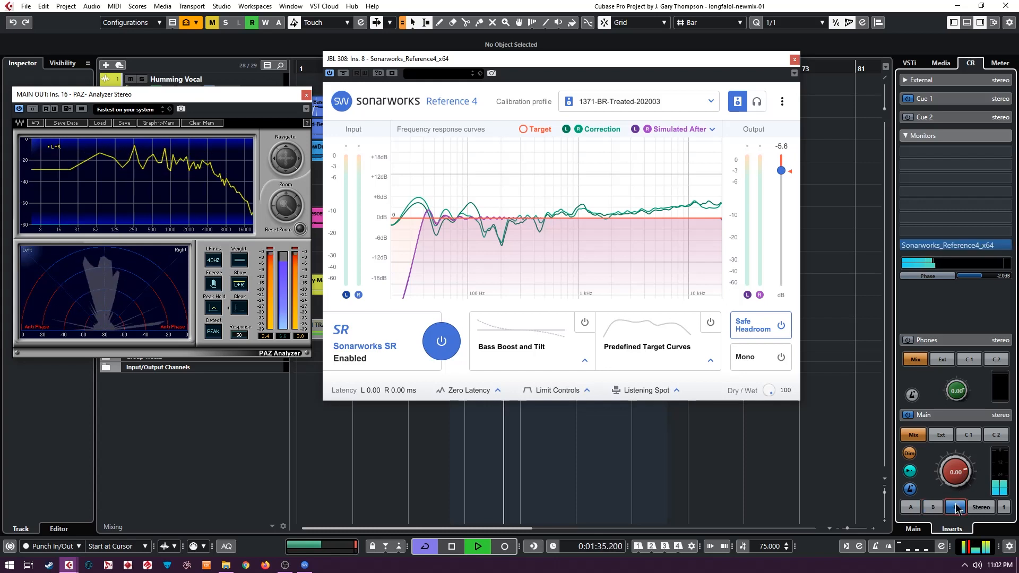
click(911, 248)
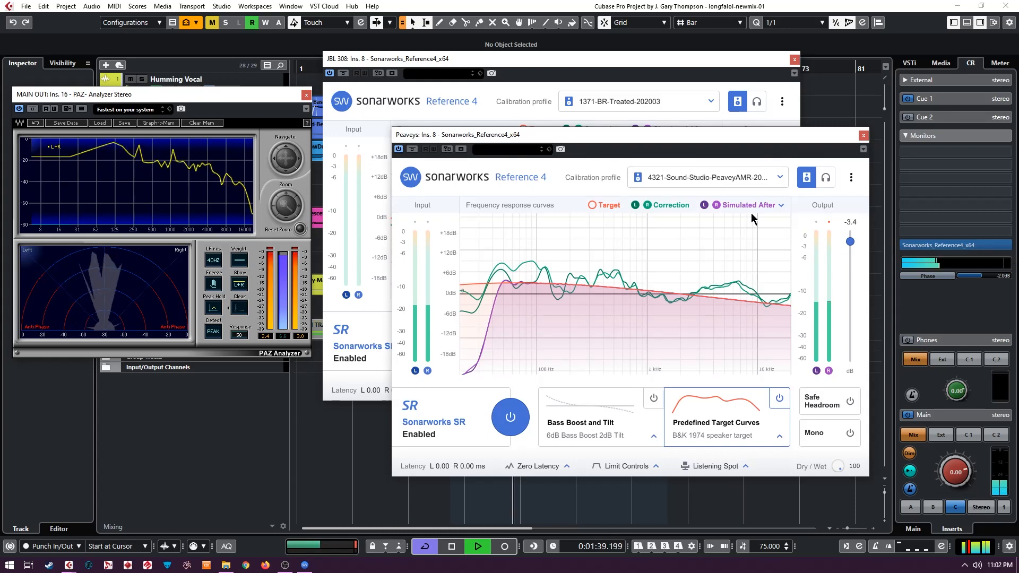
drag(699, 141, 694, 161)
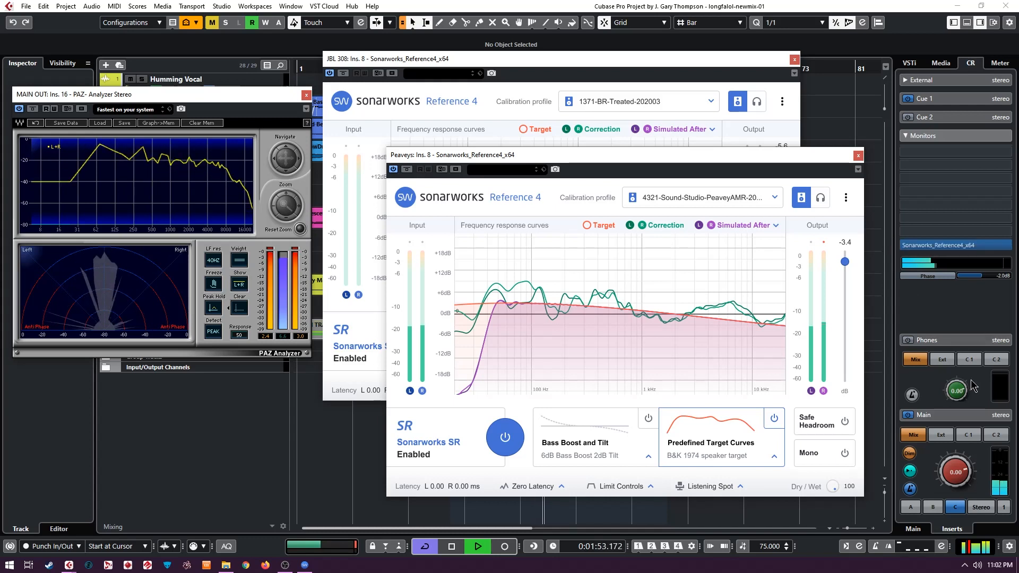
click(911, 507)
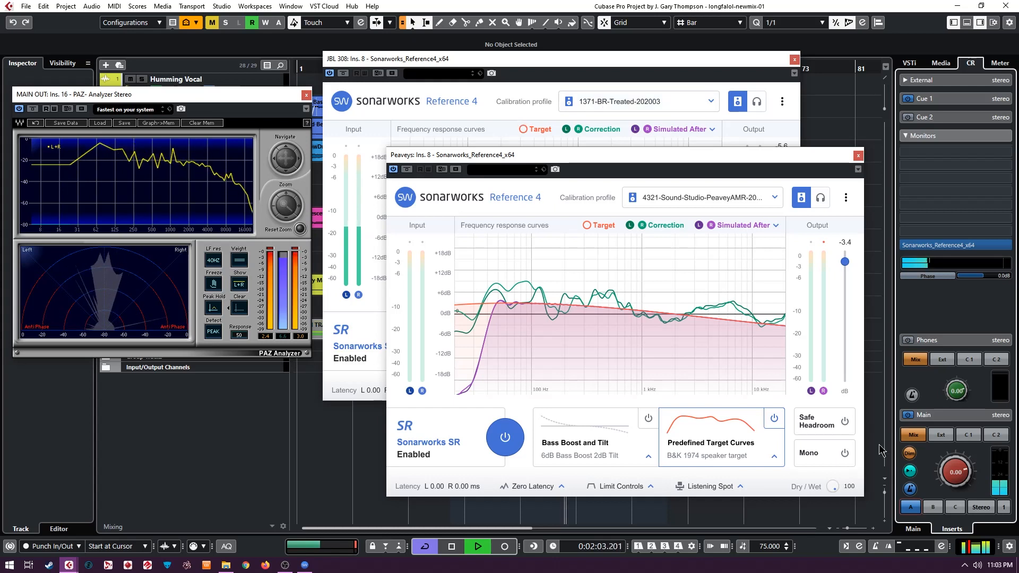
click(956, 507)
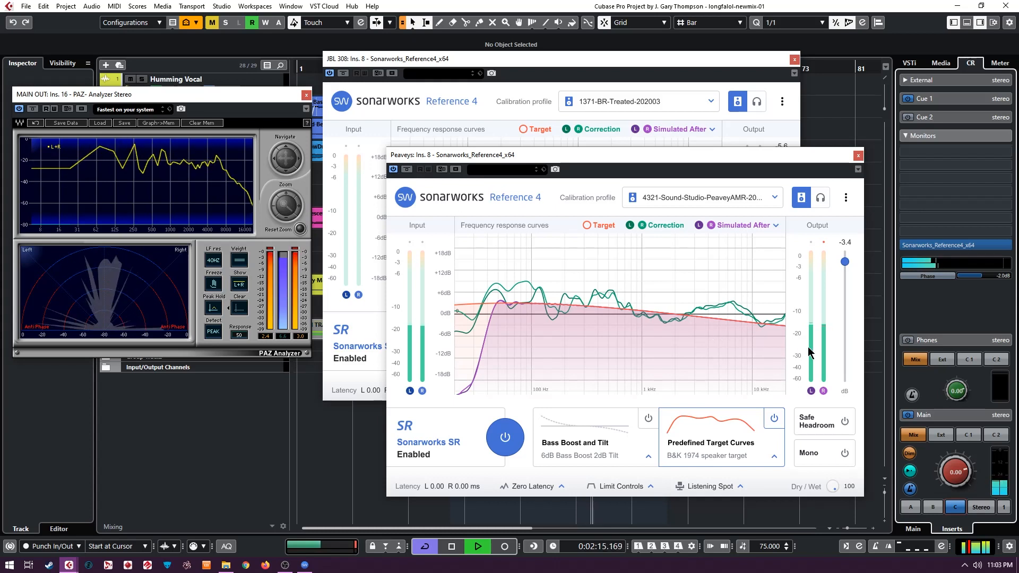
Open the Sonarworks plug-in on the Phones channel's inserts and enable the Phones channel, moving the plug-in window clear of the others
click(928, 349)
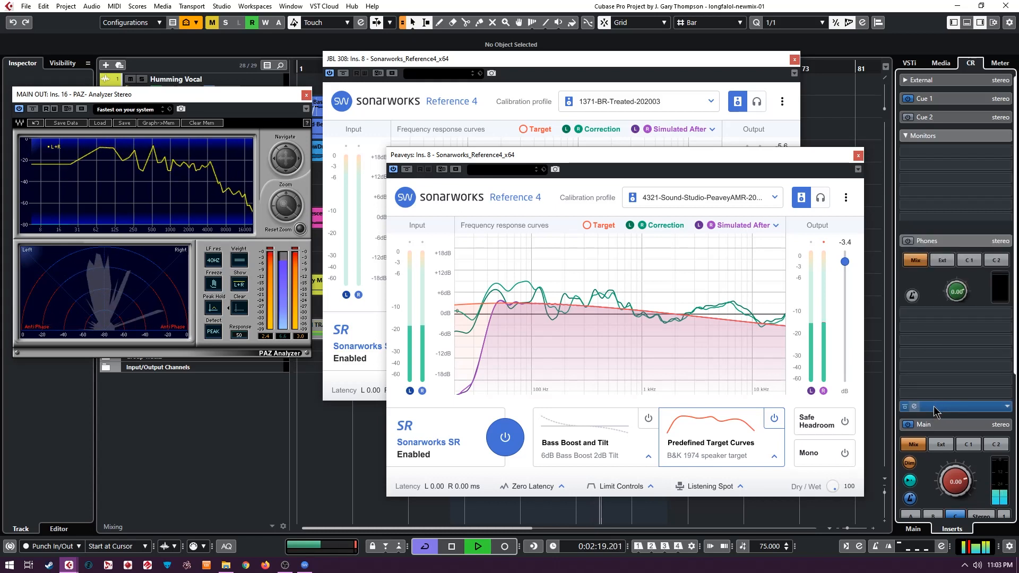
click(916, 408)
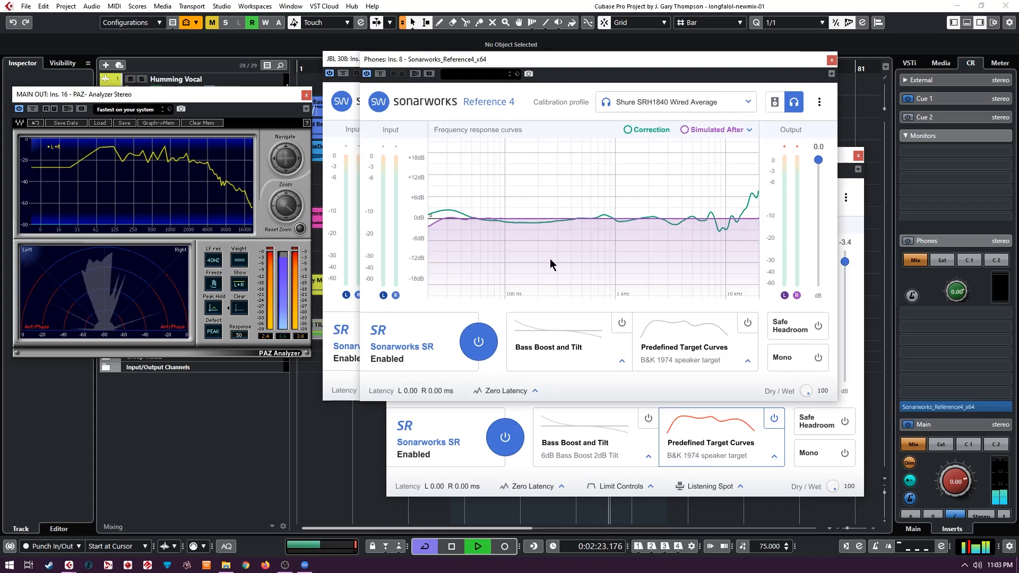
click(910, 241)
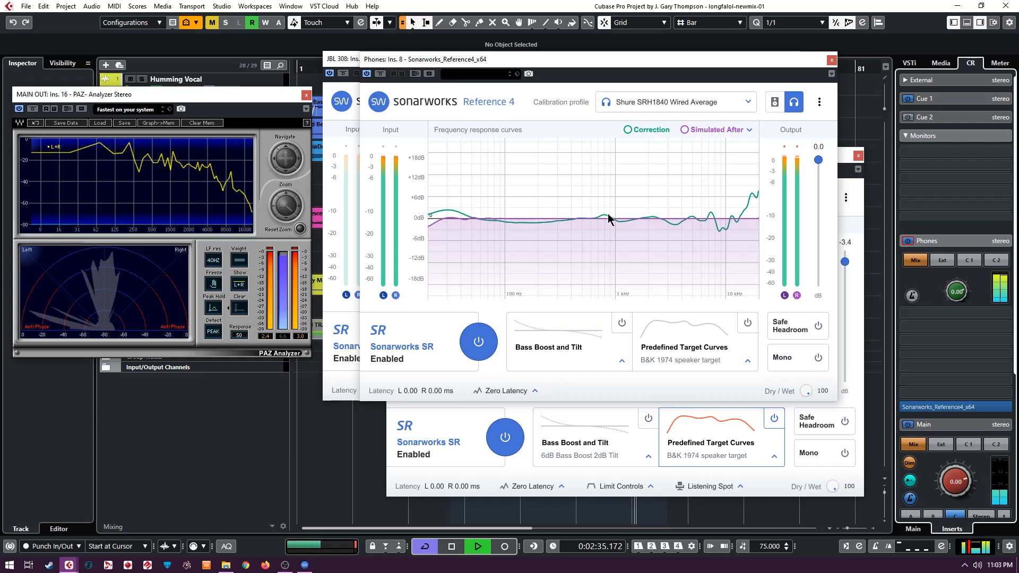
drag(603, 53, 470, 173)
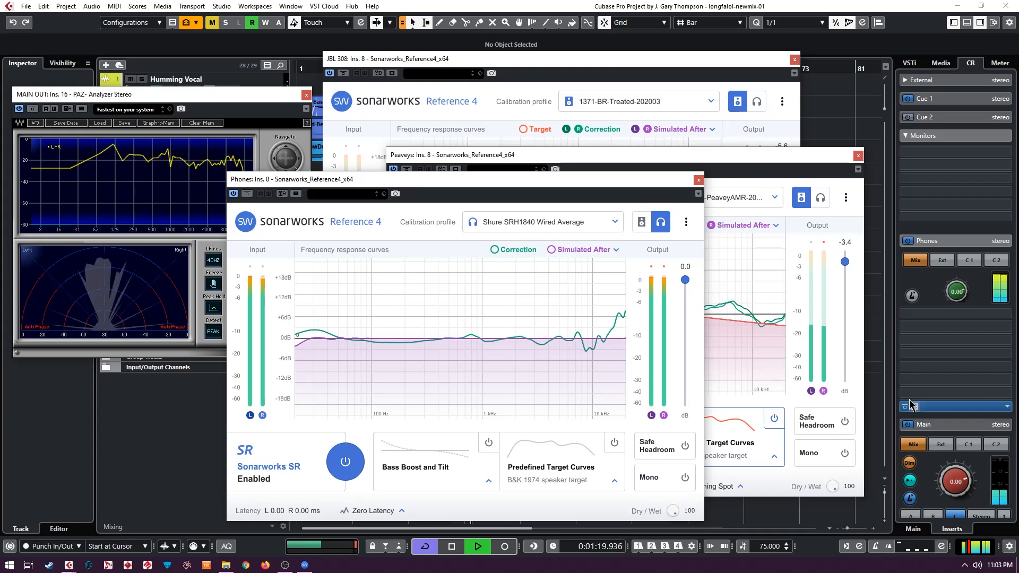
View the Control Room's main controls and return to the inserts to examine the Main section's slots
click(914, 530)
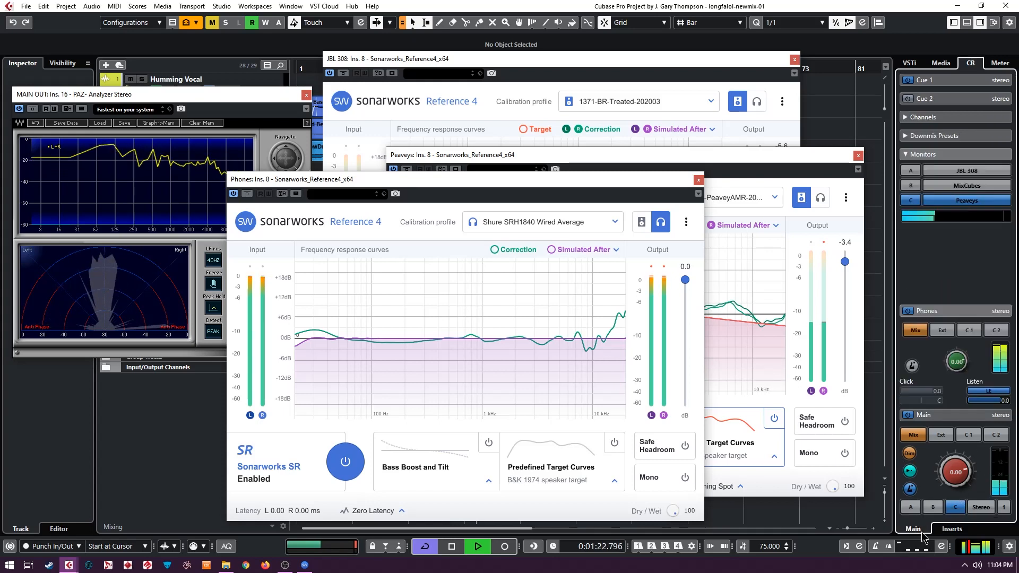
click(953, 529)
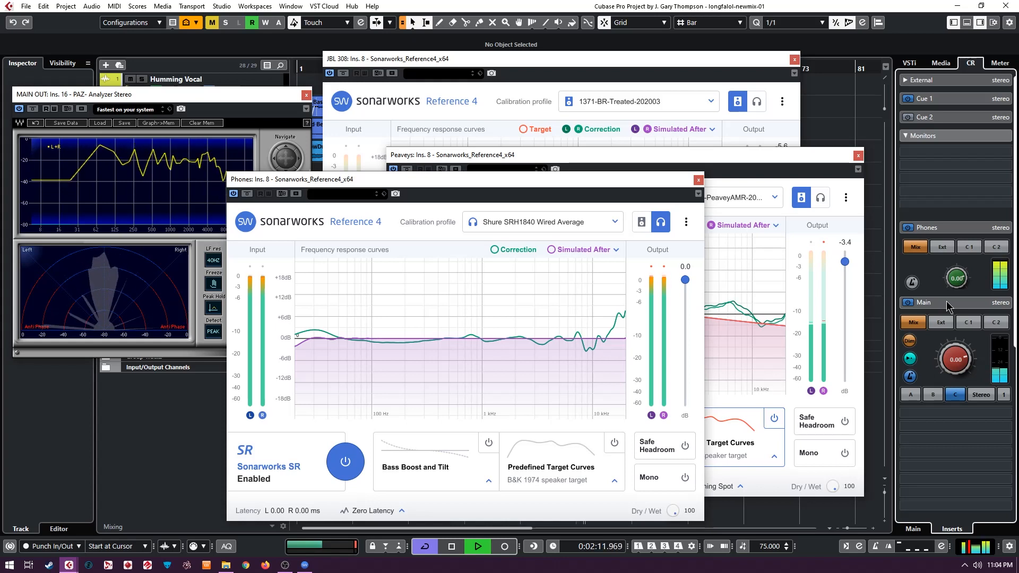
Lower the Phones Sonarworks output to -60.0 dB while examining the MAIN OUT channel settings, and bring it back up to -1.3 dB
mouse_move(1018, 79)
mouse_down()
mouse_move(932, 106)
mouse_move(820, 84)
mouse_move(892, 130)
mouse_move(1018, 92)
mouse_up()
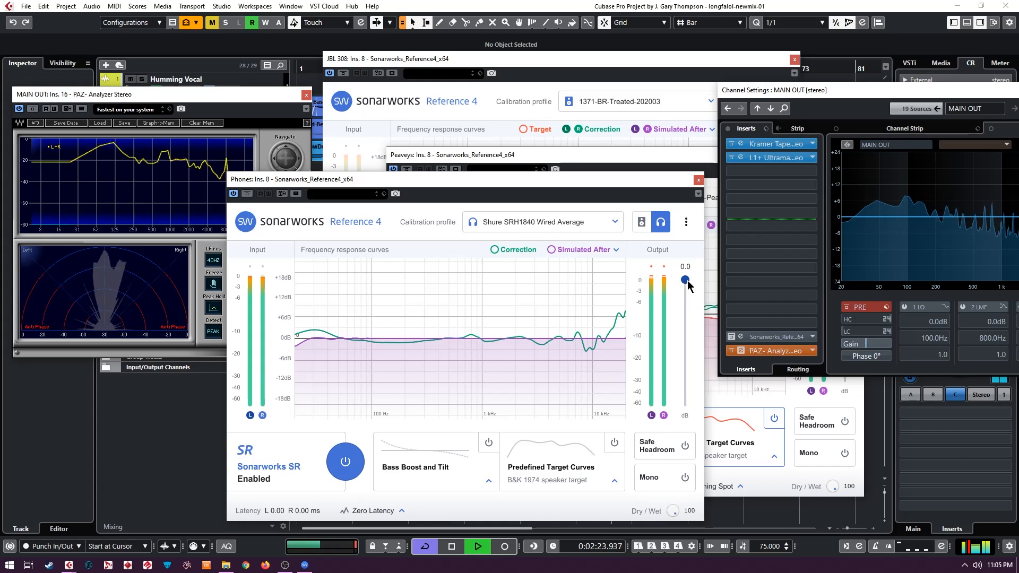
drag(687, 283, 690, 415)
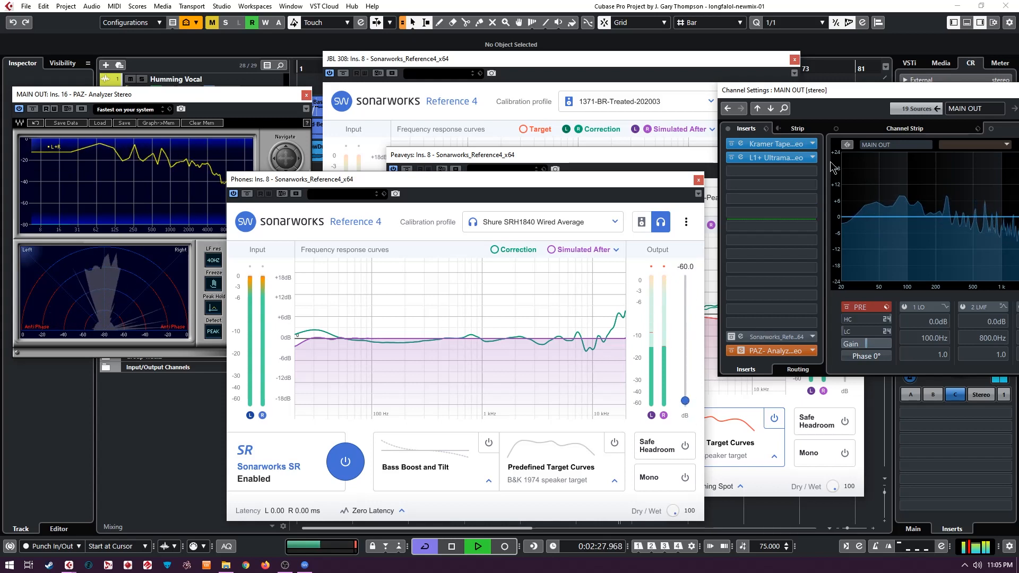
drag(850, 94, 469, 72)
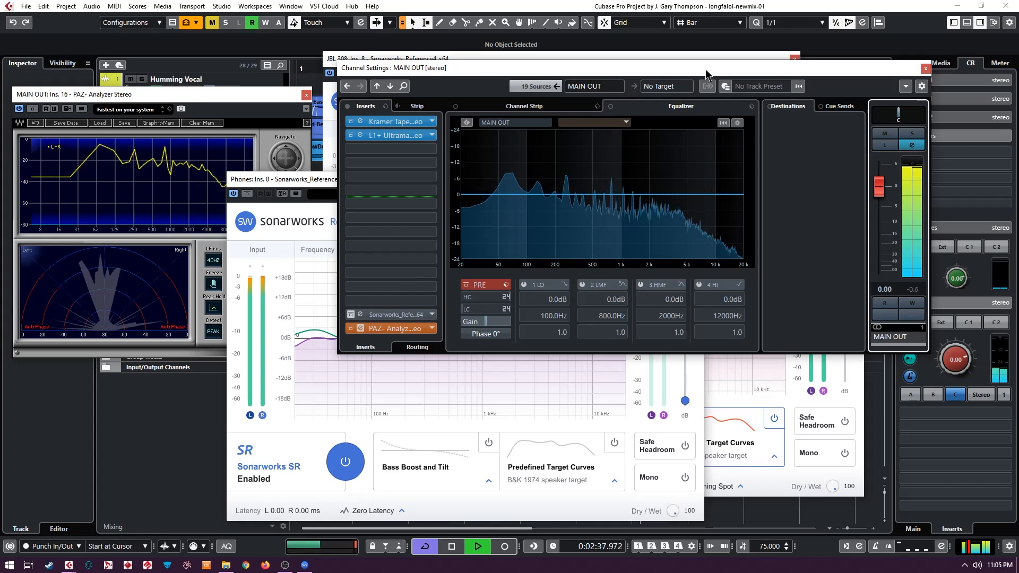
drag(709, 68, 1018, 107)
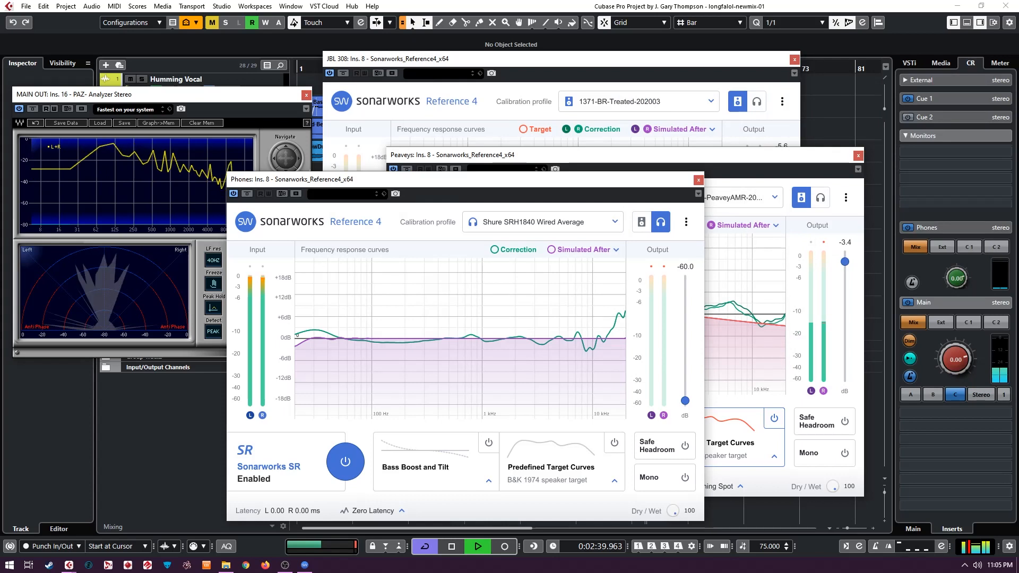
click(685, 283)
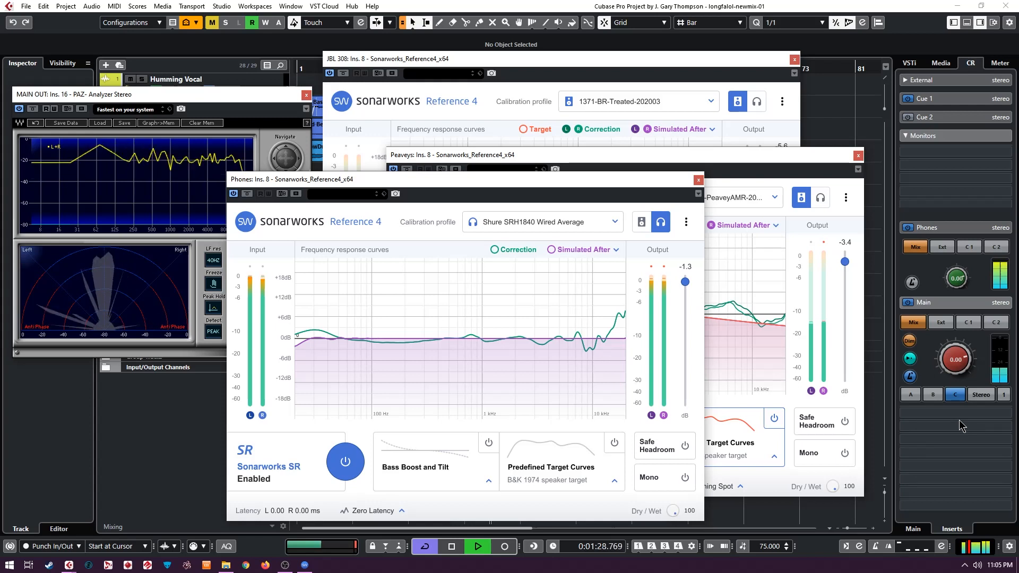
Expand the Cue 1 inserts to view the Brickwall Limiter, and return to the Control Room's main controls
click(946, 103)
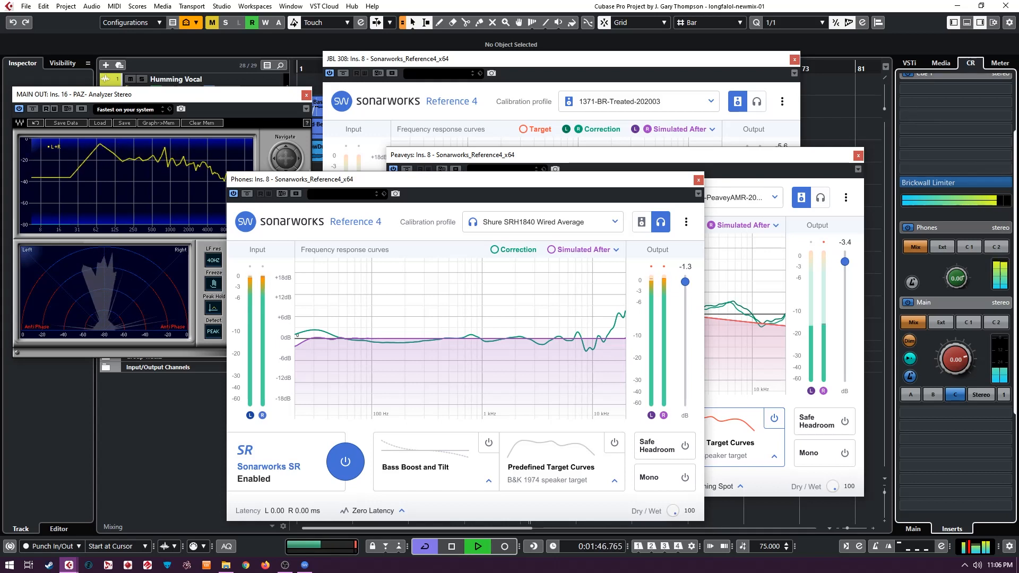
click(915, 529)
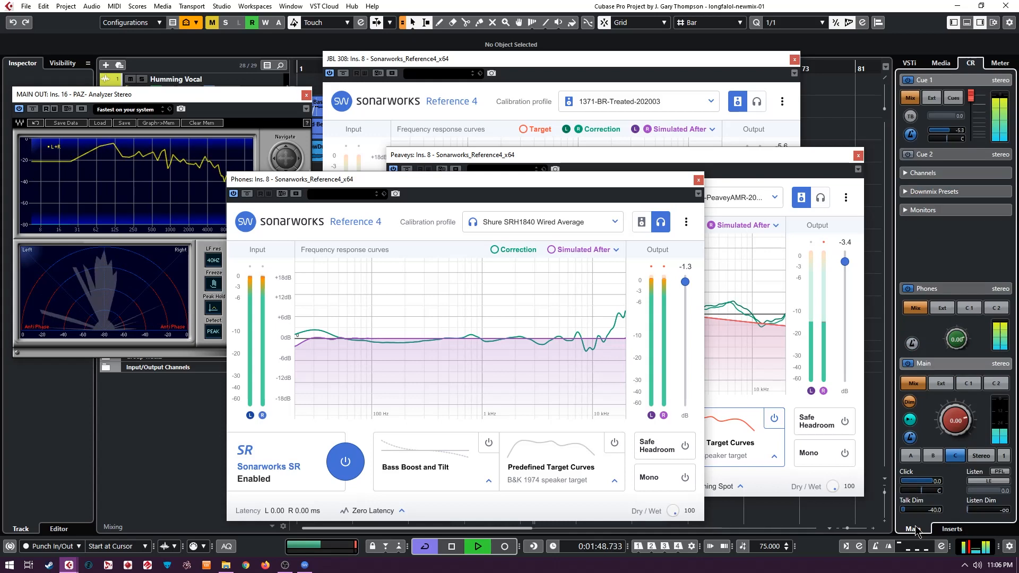